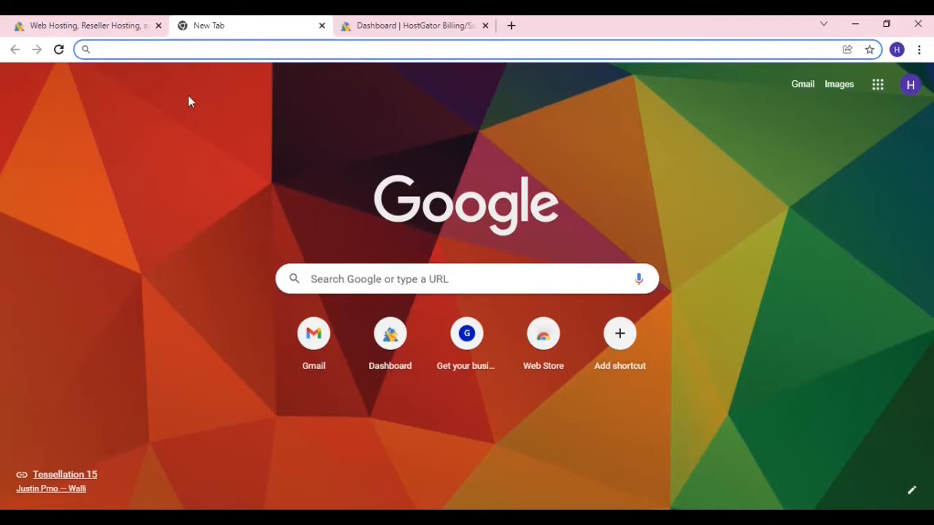
- Switch to the checkout page with Hatchling and 36-month billing preselected, and focus the domain field
{"action": "left_click", "coordinate": [82, 27]}
{"action": "mouse_move", "coordinate": [381, 50]}
{"action": "left_mouse_down"}
{"action": "mouse_move", "coordinate": [86, 50]}
{"action": "mouse_move", "coordinate": [146, 37]}
{"action": "mouse_move", "coordinate": [396, 41]}
{"action": "left_mouse_up"}
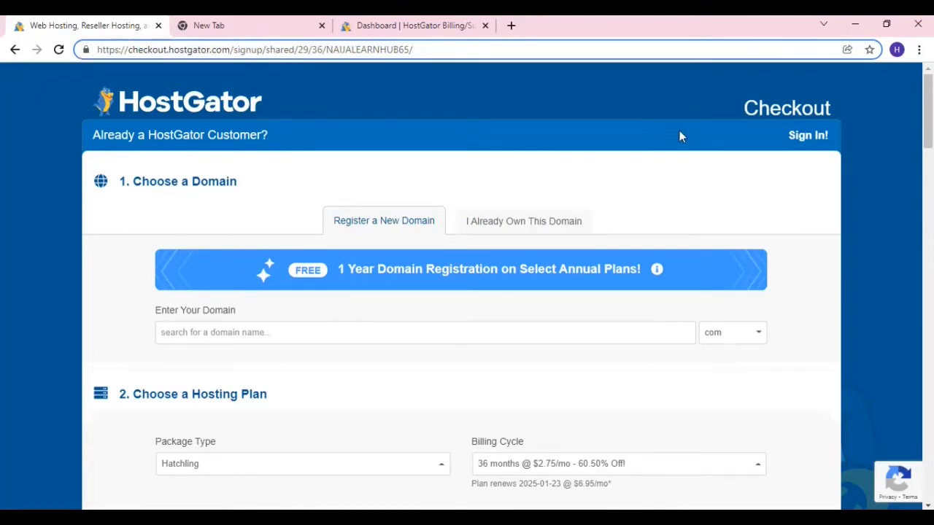
{"action": "mouse_move", "coordinate": [929, 102]}
{"action": "left_mouse_down"}
{"action": "mouse_move", "coordinate": [920, 211]}
{"action": "mouse_move", "coordinate": [930, 97]}
{"action": "left_mouse_up"}
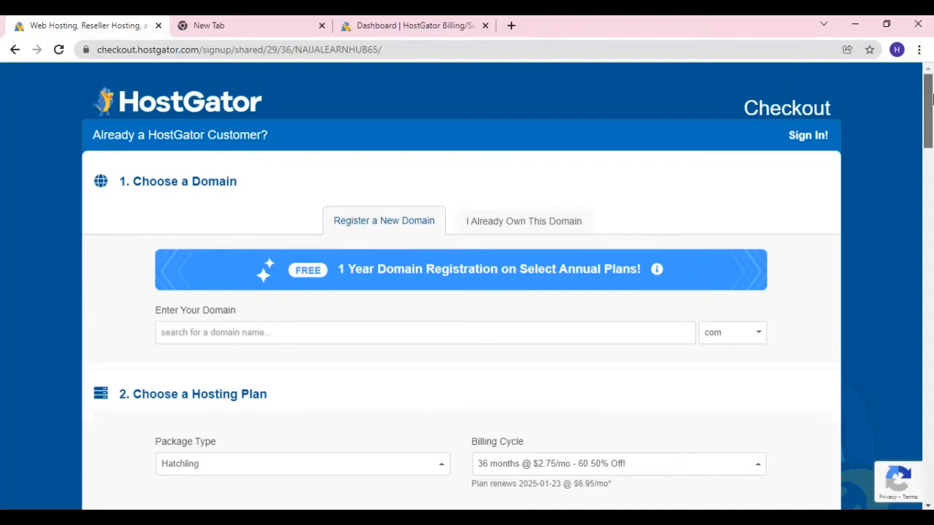
{"action": "scroll", "coordinate": [932, 97], "scroll_direction": "down", "scroll_amount": 1}
{"action": "scroll", "coordinate": [931, 96], "scroll_direction": "up", "scroll_amount": 1}
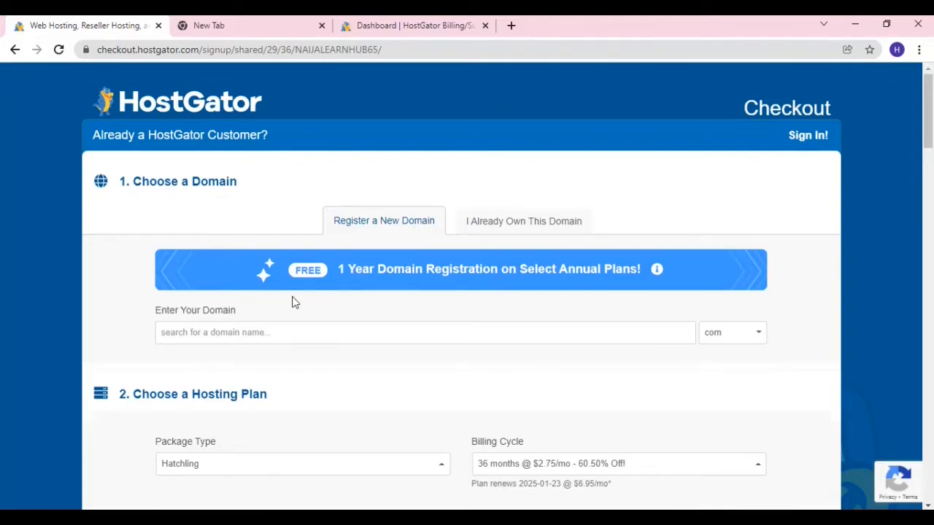
{"action": "left_click", "coordinate": [182, 338]}
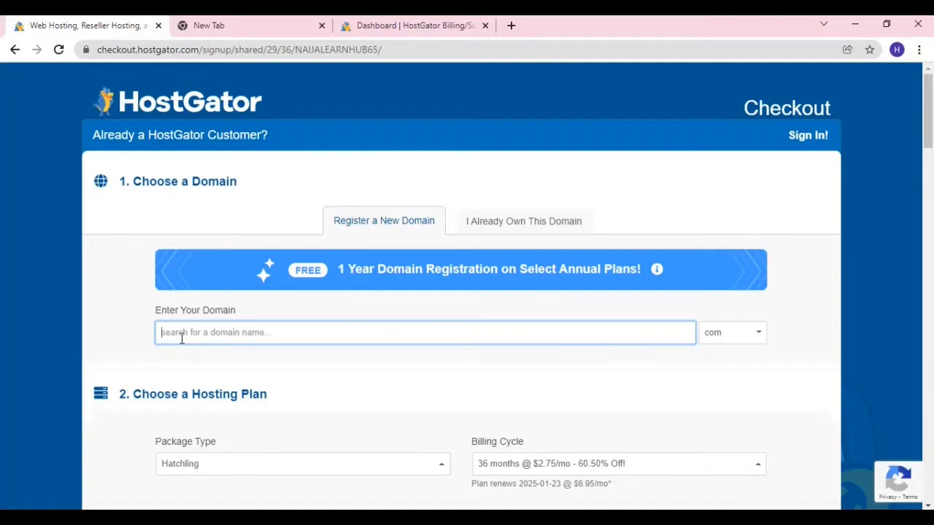
- Search for the domain johnclothinggnigeria, keeping .com as the extension
{"action": "left_click", "coordinate": [181, 338]}
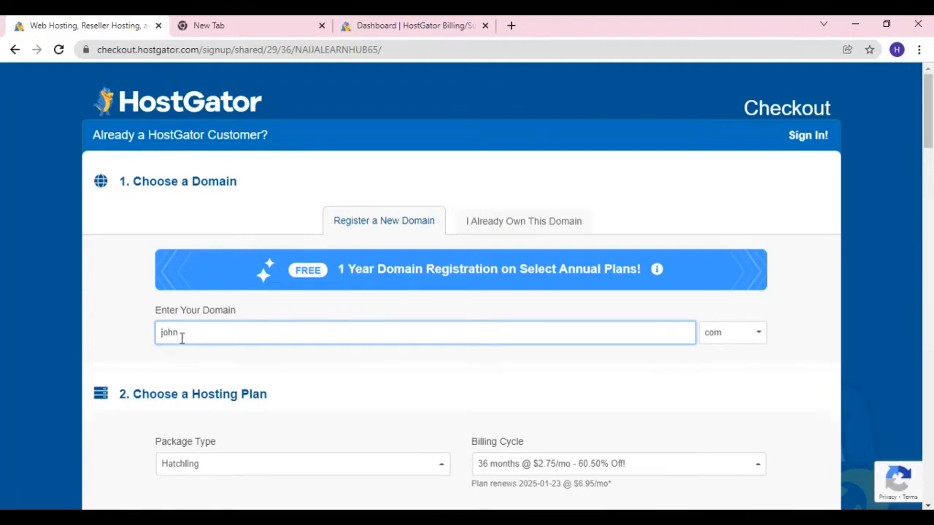
{"action": "type", "text": "johnclothinggnigeria"}
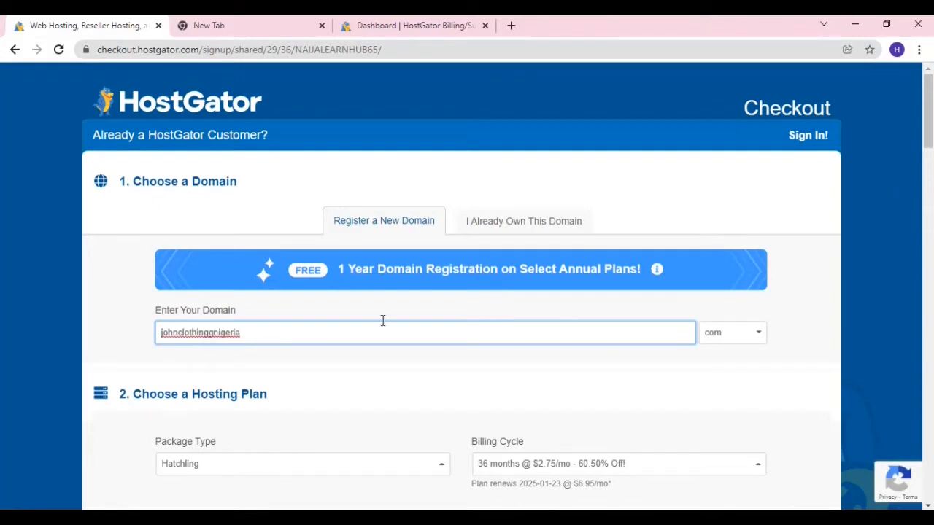
{"action": "left_click", "coordinate": [734, 338]}
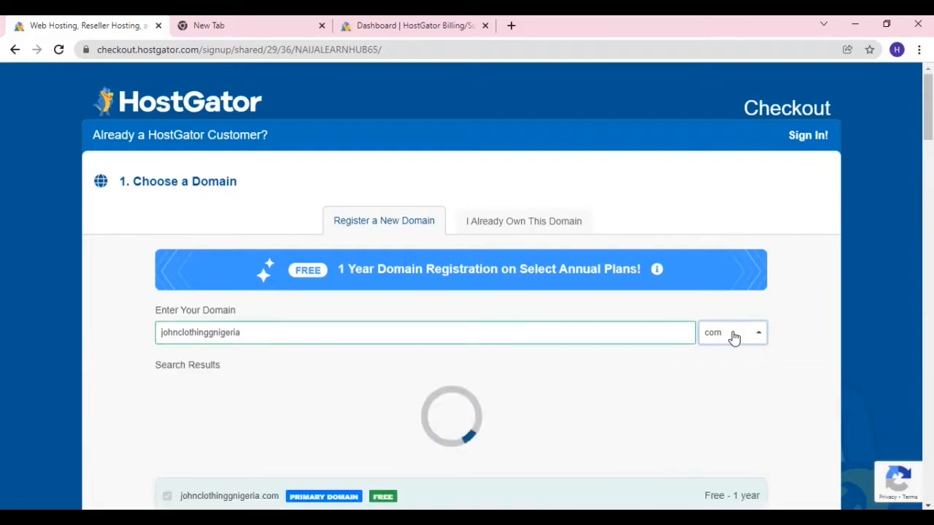
{"action": "left_click", "coordinate": [734, 338]}
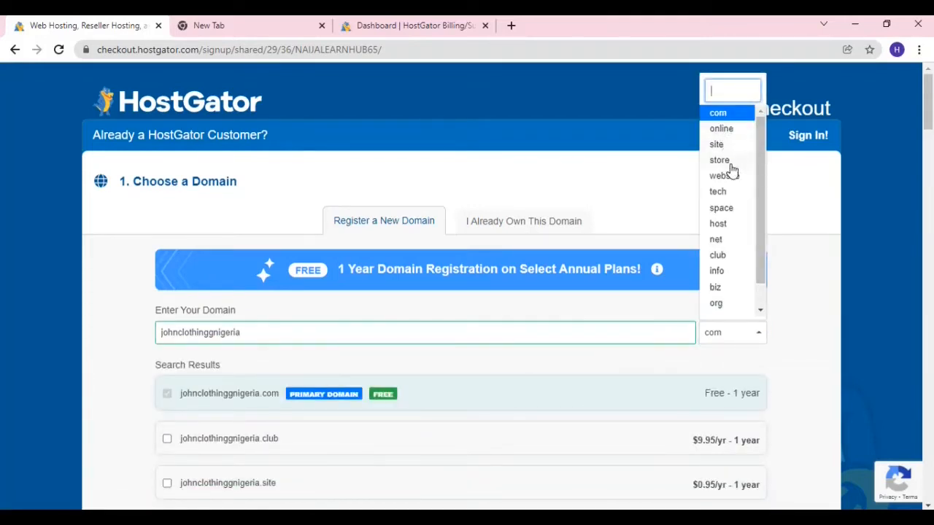
{"action": "left_click", "coordinate": [717, 349]}
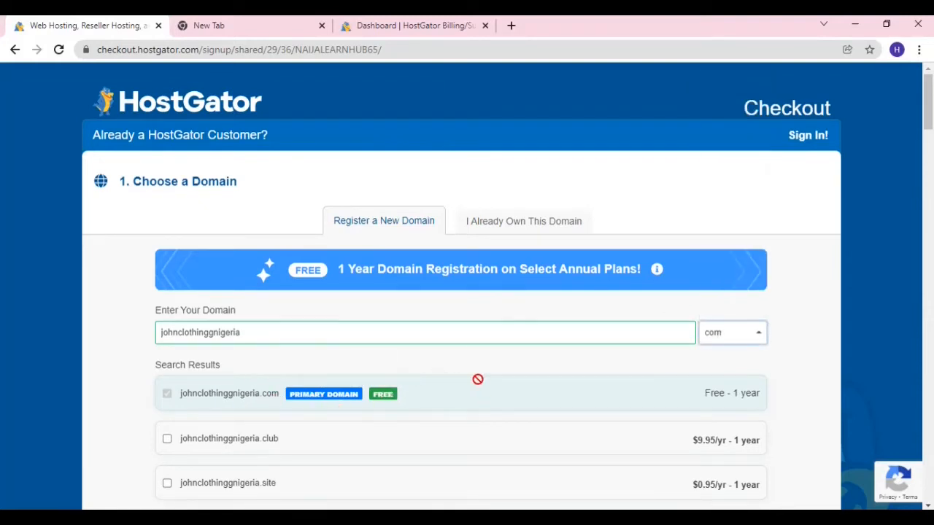
- Tick then untick the .net extension, leaving johnclothinggnigeria.com as the only free domain
{"action": "scroll", "coordinate": [921, 121], "scroll_direction": "down", "scroll_amount": 5}
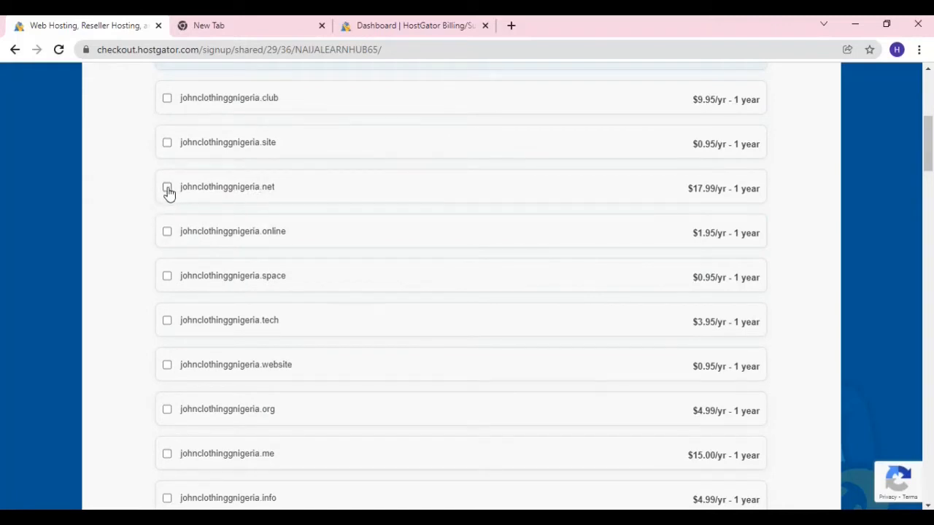
{"action": "left_click", "coordinate": [167, 189]}
{"action": "left_click", "coordinate": [168, 190]}
{"action": "left_click_drag", "start_coordinate": [928, 145], "coordinate": [927, 109]}
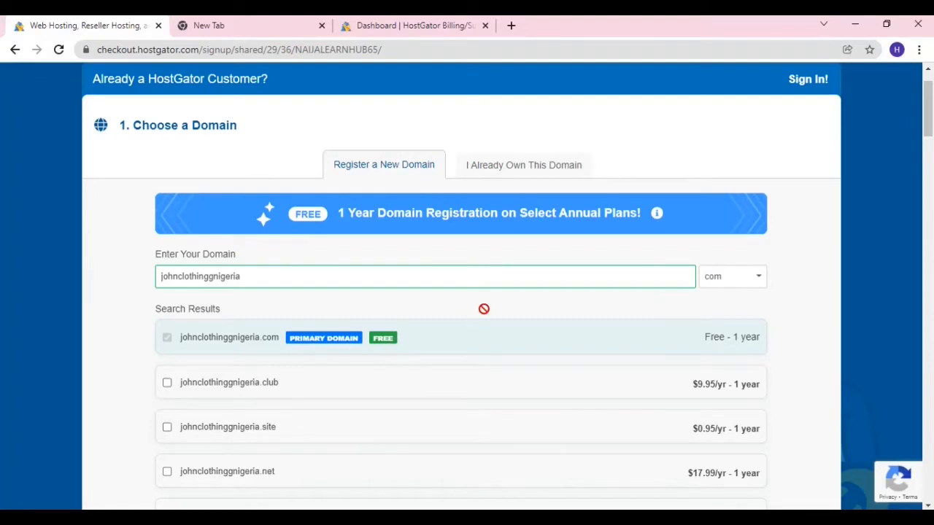
{"action": "scroll", "coordinate": [486, 314], "scroll_direction": "down", "scroll_amount": 1}
{"action": "scroll", "coordinate": [486, 316], "scroll_direction": "down", "scroll_amount": 6}
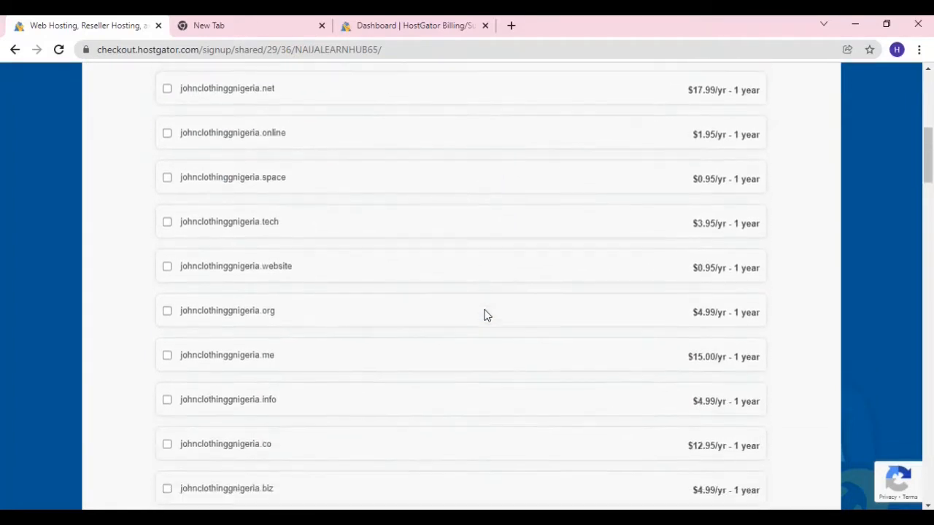
{"action": "scroll", "coordinate": [485, 314], "scroll_direction": "down", "scroll_amount": 4}
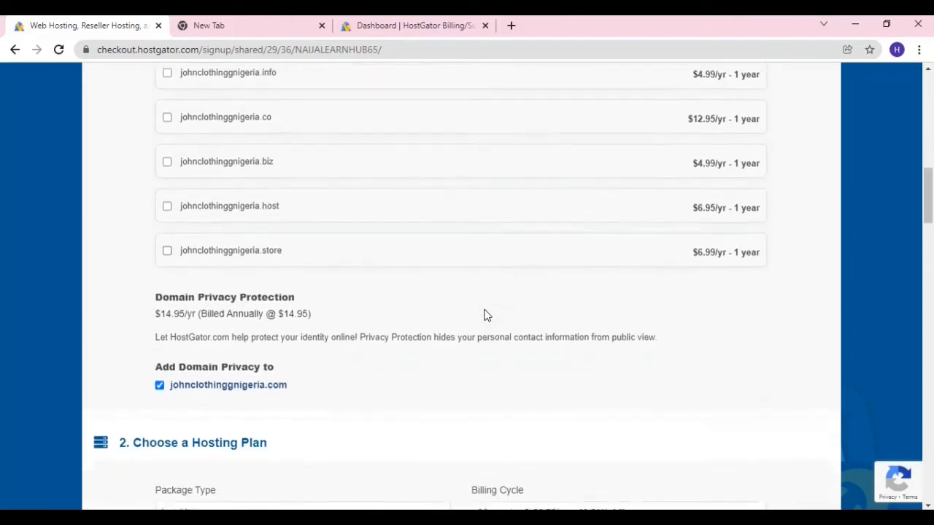
- Uncheck the $14.95/yr Add Domain Privacy option for johnclothinggnigeria.com
{"action": "left_click", "coordinate": [160, 386]}
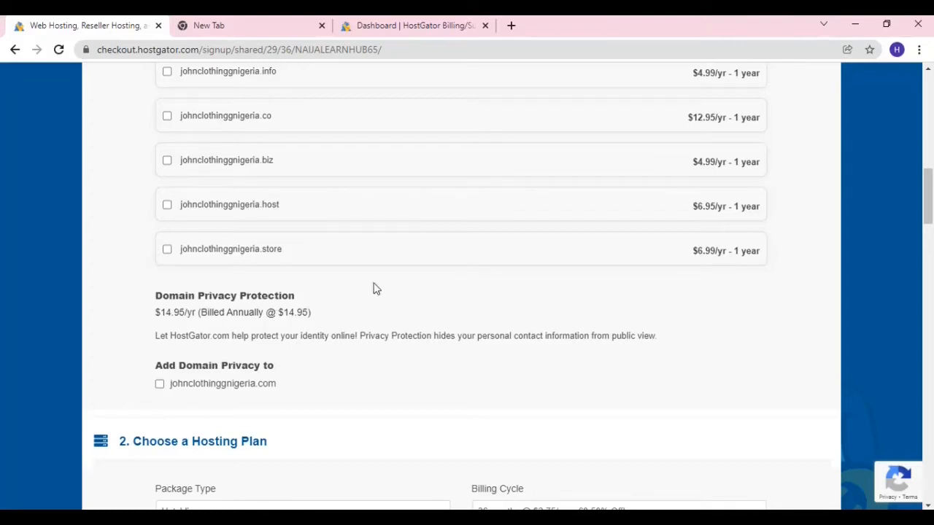
{"action": "scroll", "coordinate": [932, 211], "scroll_direction": "down", "scroll_amount": 3}
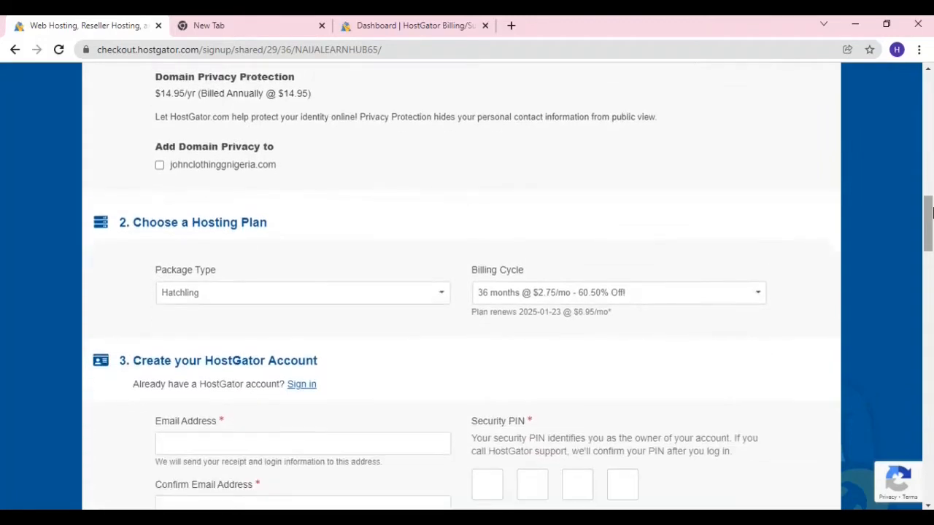
- Keep Hatchling as the package and set Billing Cycle to 12 months @ $3.95/mo
{"action": "left_click", "coordinate": [372, 296]}
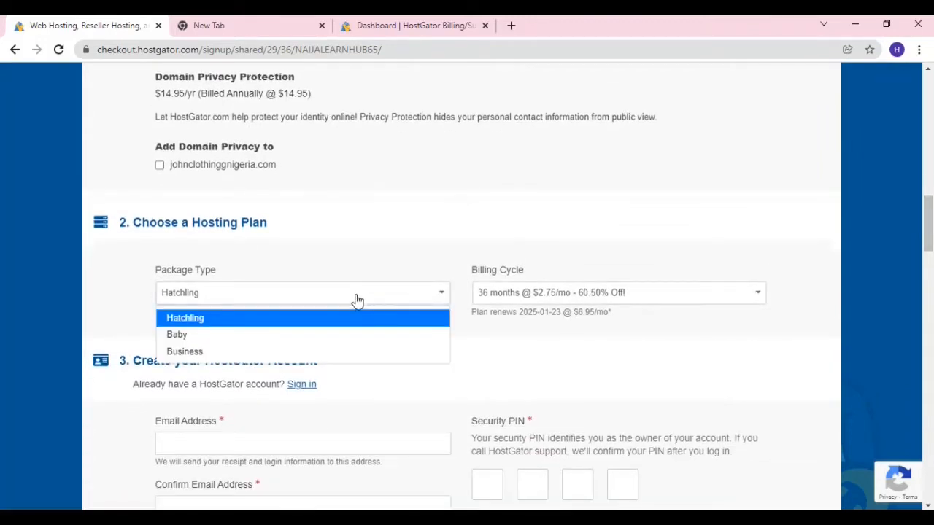
{"action": "left_click", "coordinate": [226, 323]}
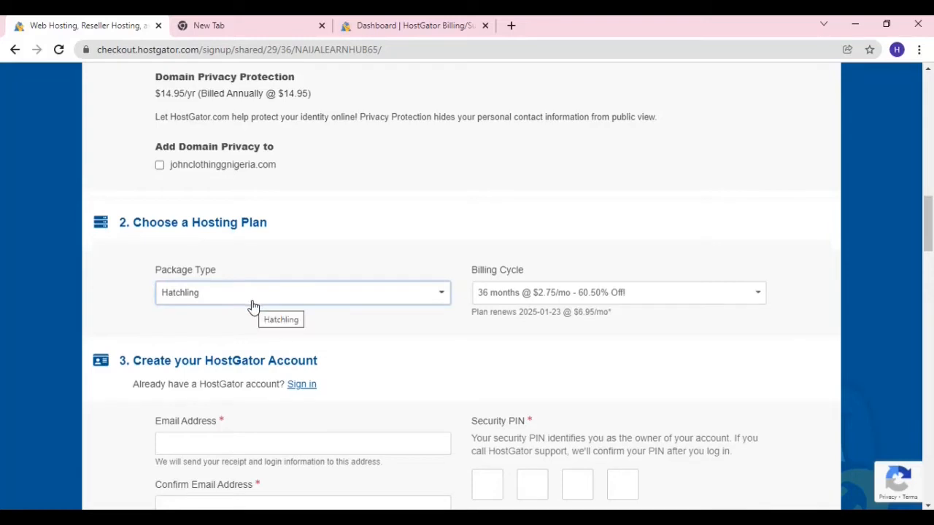
{"action": "left_click", "coordinate": [511, 292]}
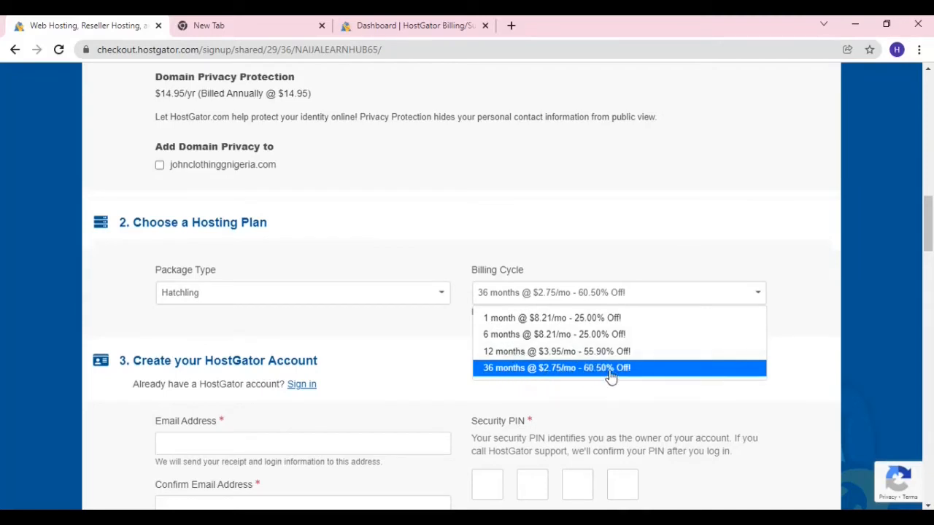
{"action": "left_click", "coordinate": [504, 321]}
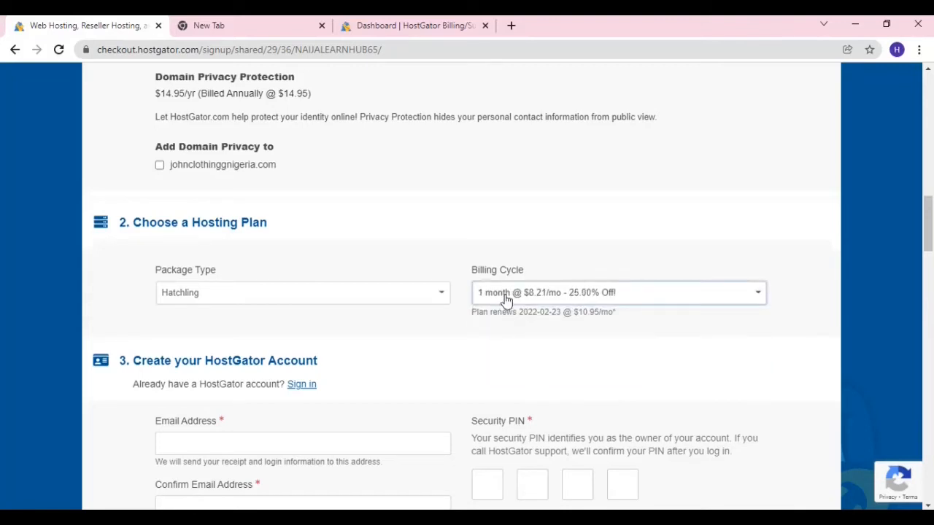
{"action": "left_click", "coordinate": [505, 299]}
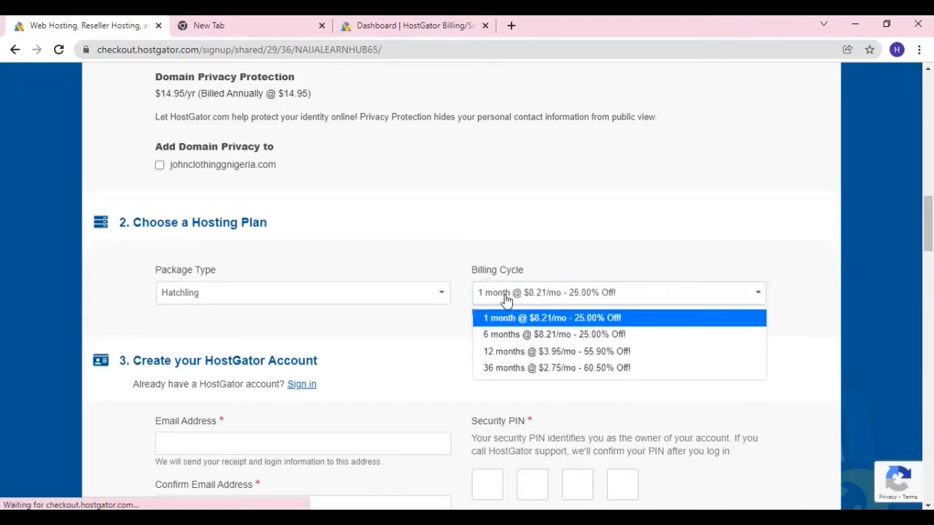
{"action": "left_click", "coordinate": [500, 352]}
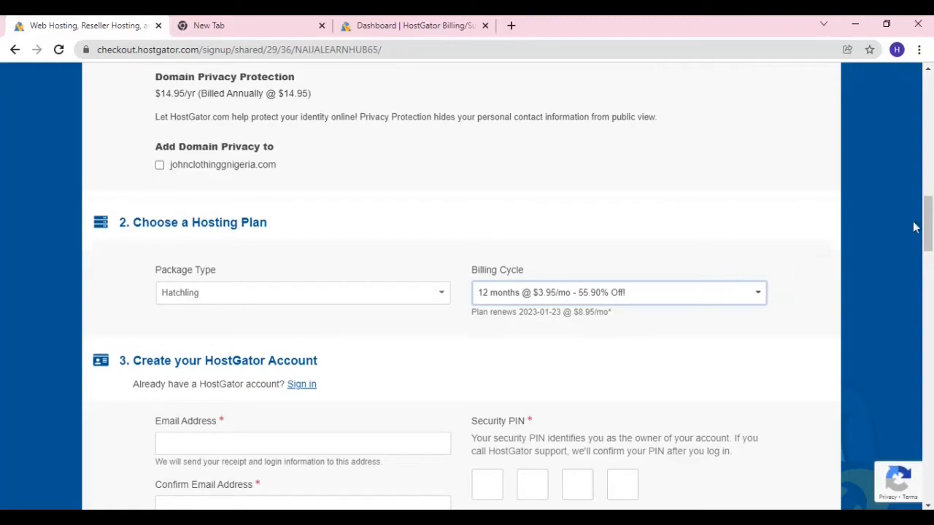
{"action": "scroll", "coordinate": [928, 226], "scroll_direction": "down", "scroll_amount": 3}
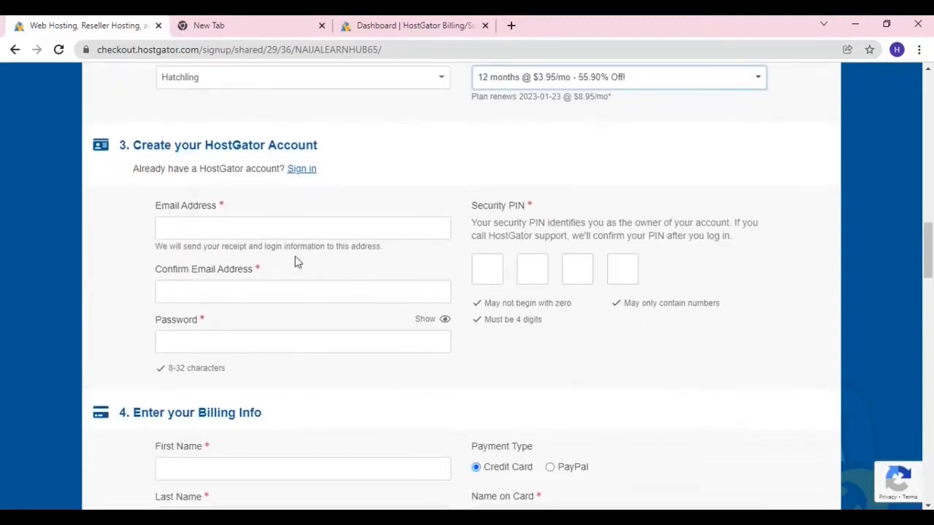
- Paste the account e-mail address into both the e-mail and confirmation fields
{"action": "left_click", "coordinate": [242, 234]}
{"action": "left_click", "coordinate": [217, 291]}
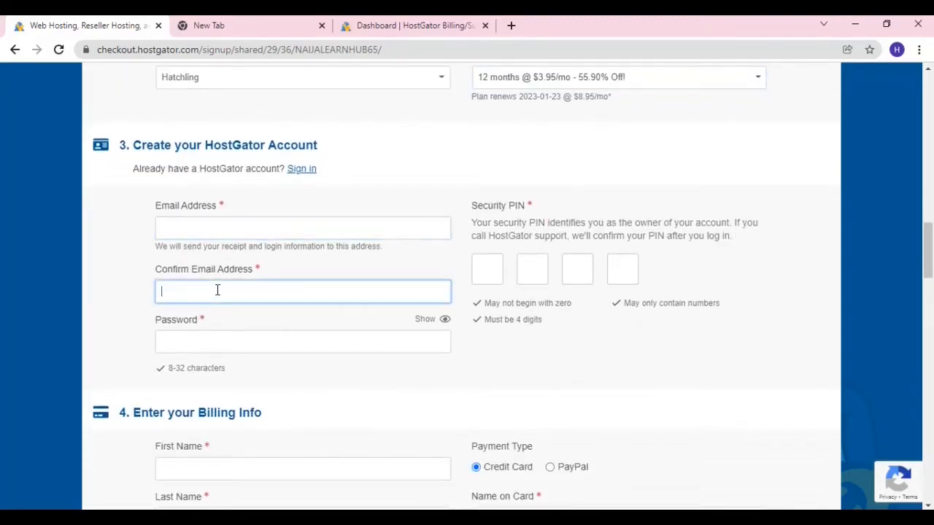
{"action": "left_click", "coordinate": [278, 227]}
{"action": "key", "text": "ctrl+v"}
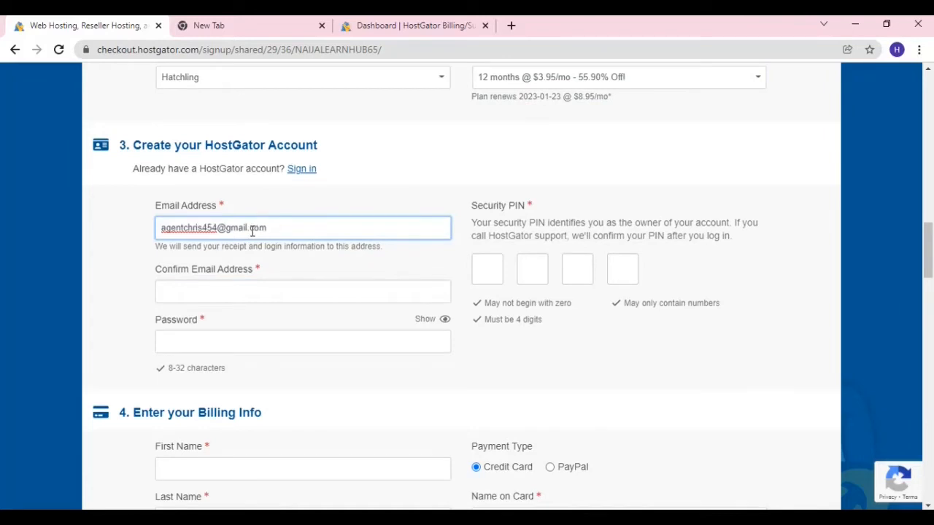
{"action": "left_click", "coordinate": [199, 291]}
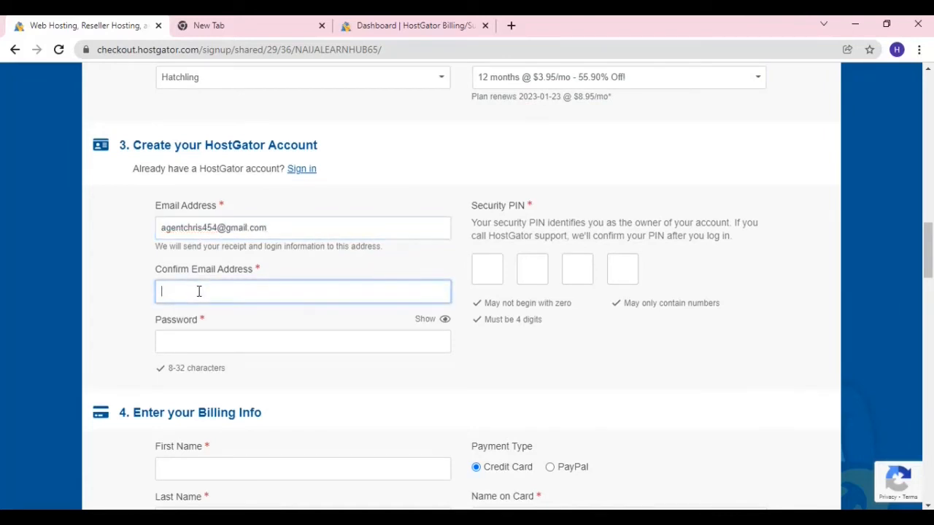
{"action": "key", "text": "ctrl+v"}
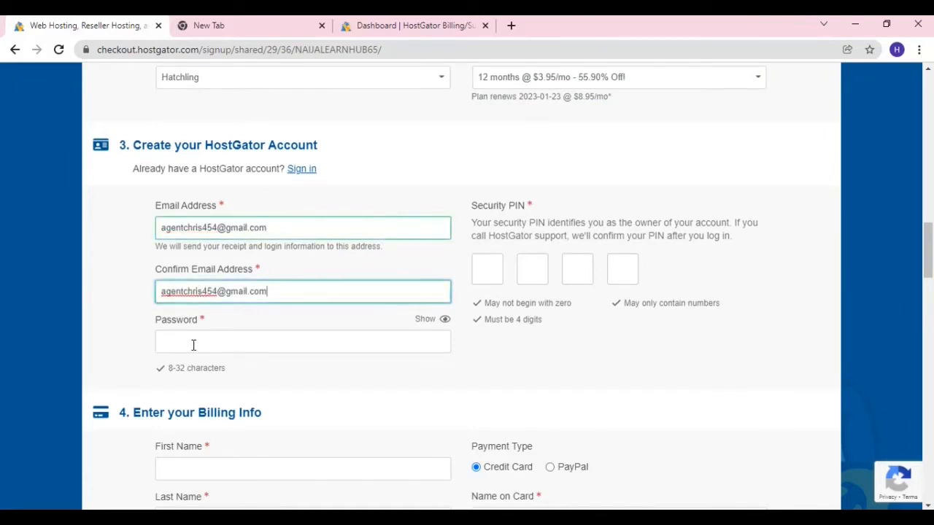
- Enter a visible account password of 8+ characters and decline Chrome's offer to save it
{"action": "left_click", "coordinate": [193, 345]}
{"action": "left_click", "coordinate": [419, 320]}
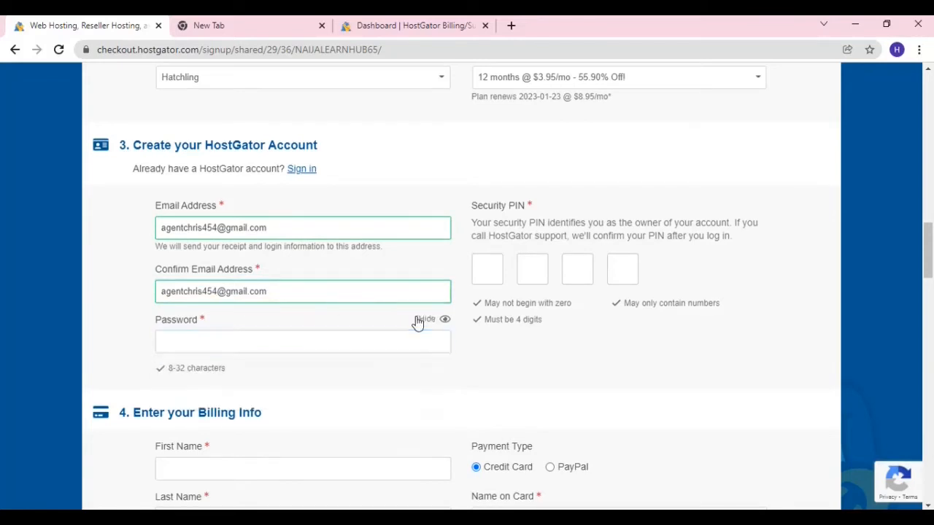
{"action": "left_click", "coordinate": [286, 343]}
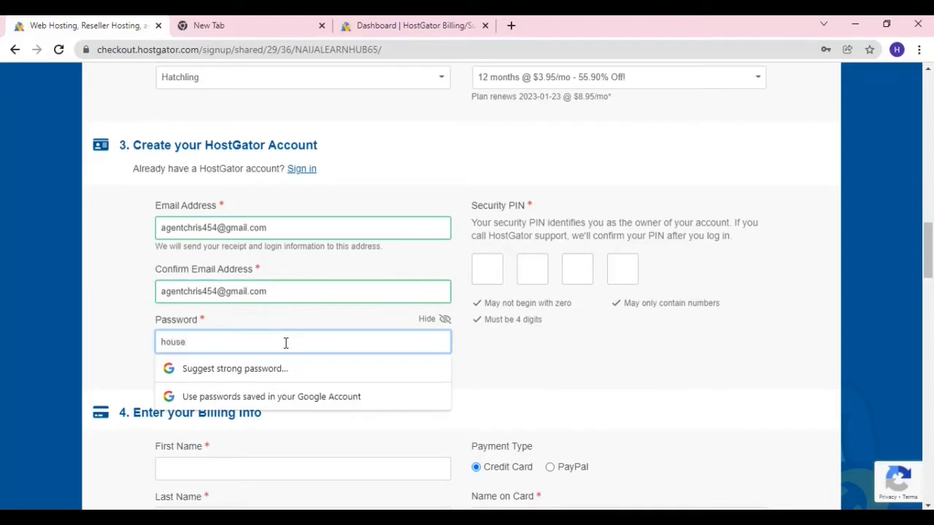
{"action": "left_click", "coordinate": [371, 317]}
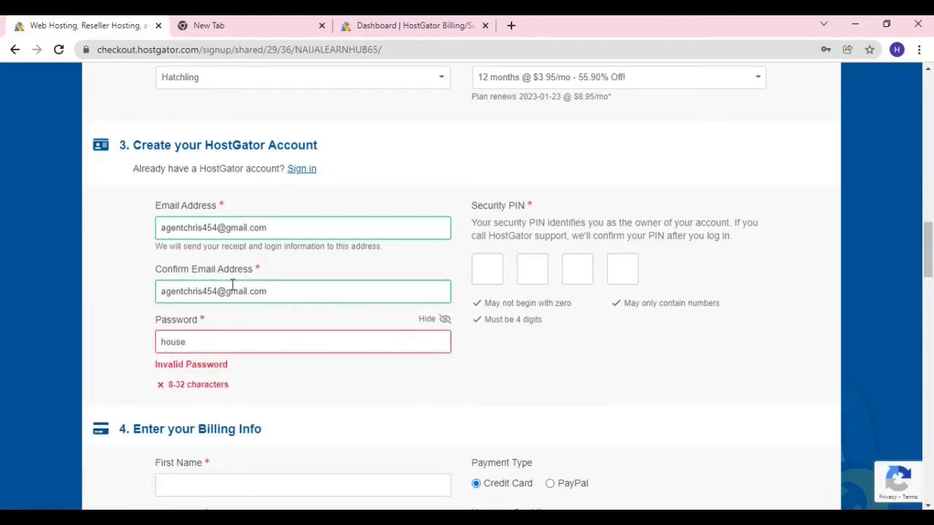
{"action": "left_click", "coordinate": [229, 339]}
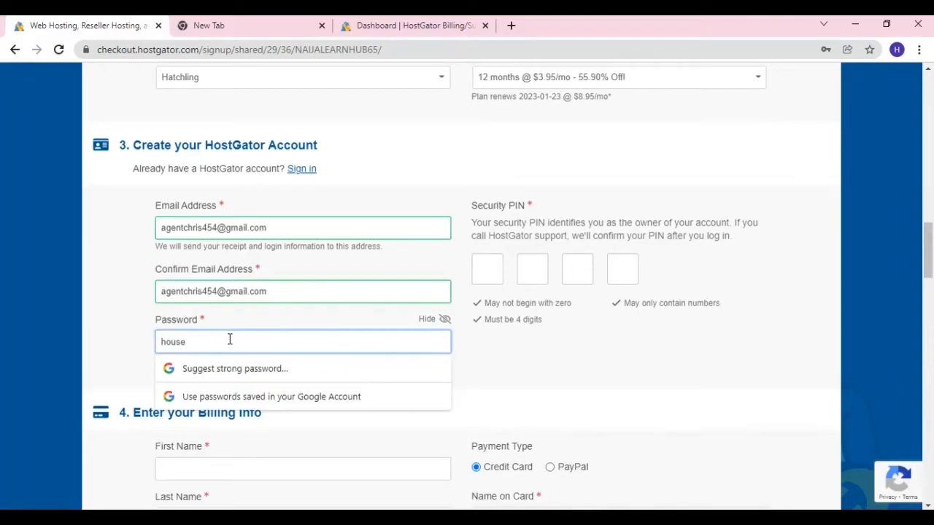
{"action": "left_click", "coordinate": [532, 328]}
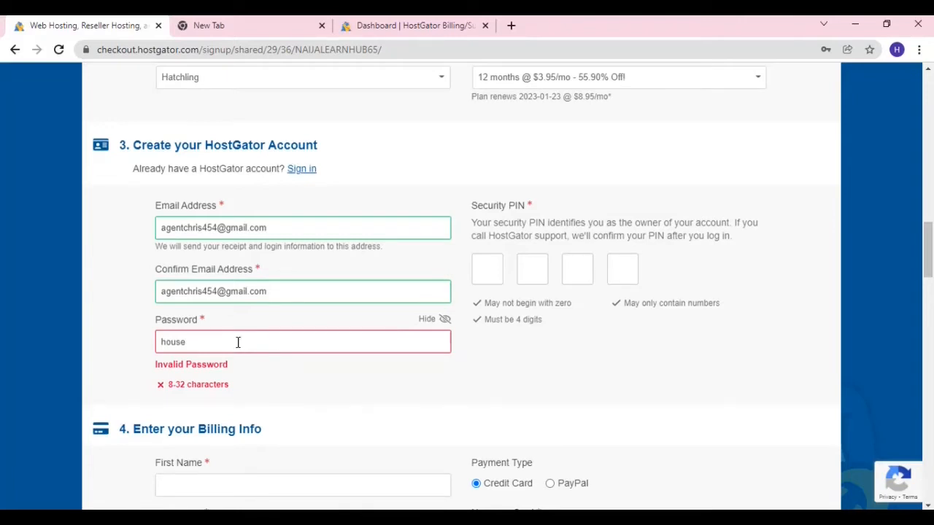
{"action": "left_click", "coordinate": [262, 341]}
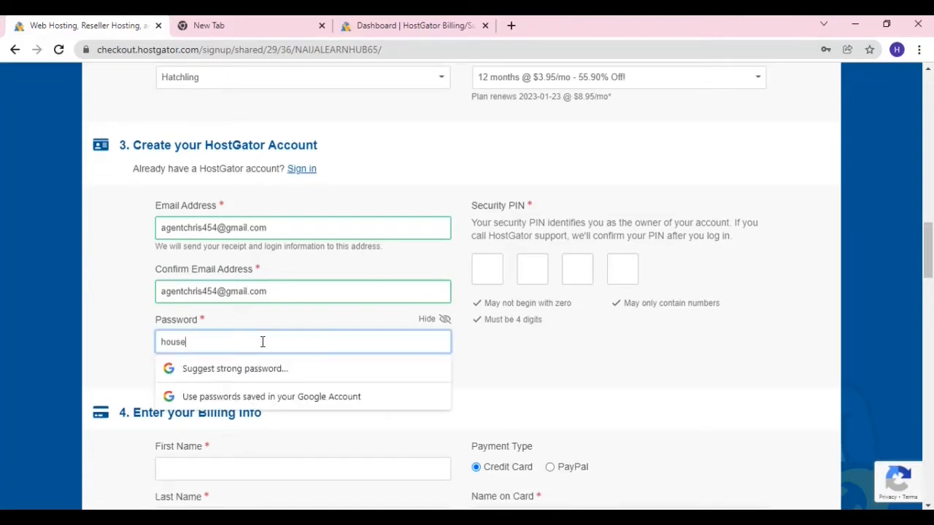
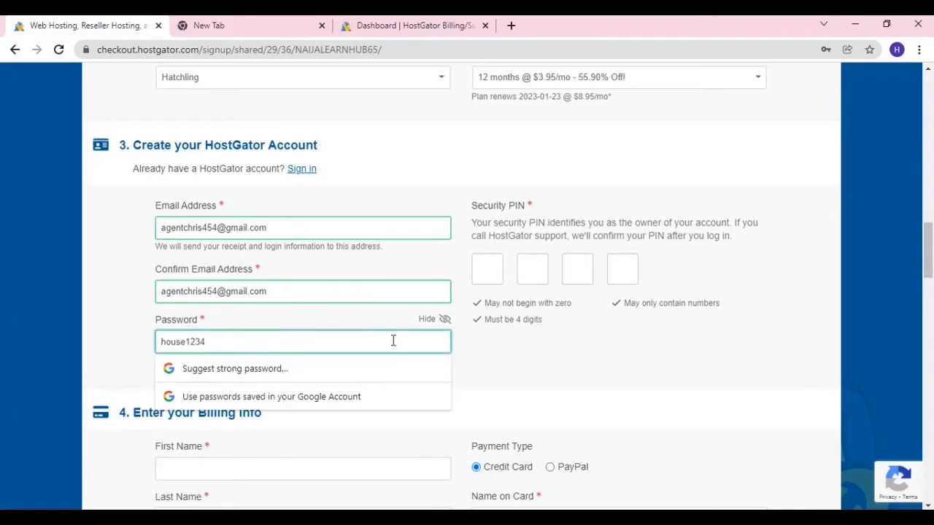
{"action": "left_click", "coordinate": [427, 375]}
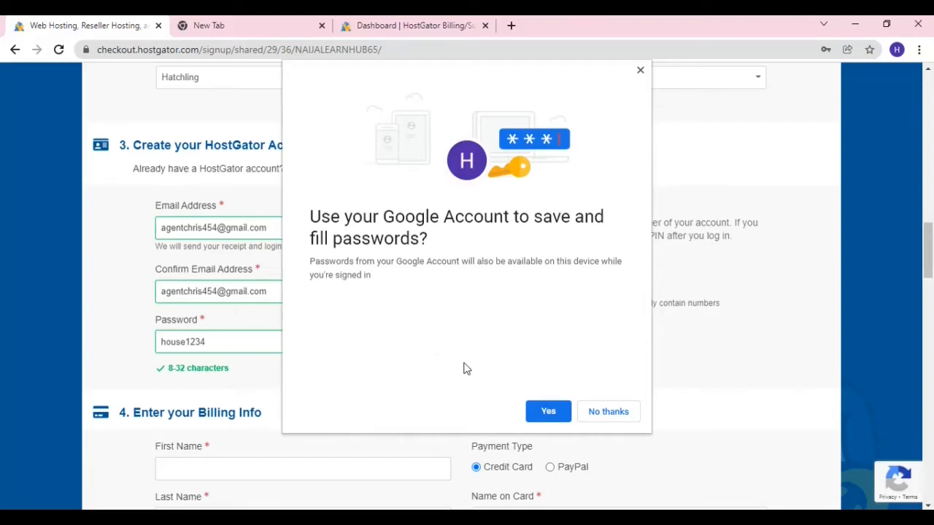
{"action": "left_click", "coordinate": [605, 413]}
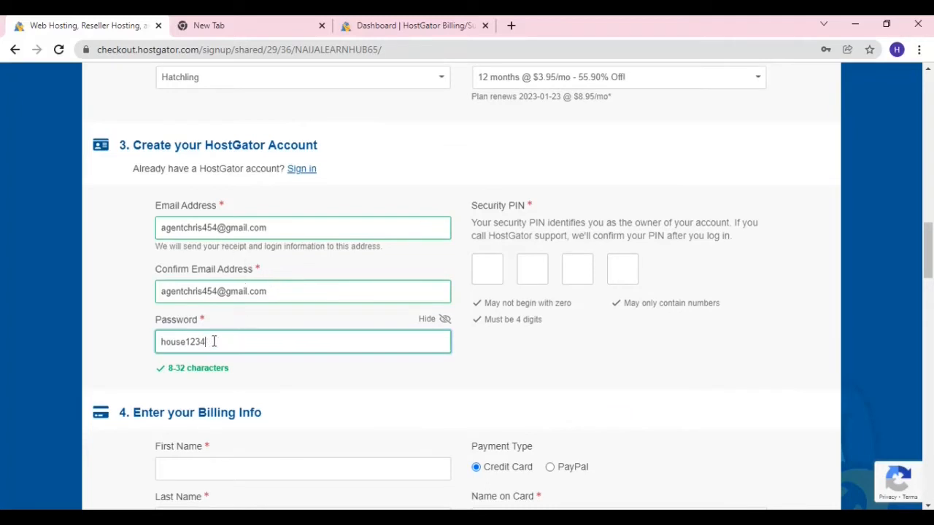
{"action": "left_click_drag", "start_coordinate": [214, 342], "coordinate": [162, 341]}
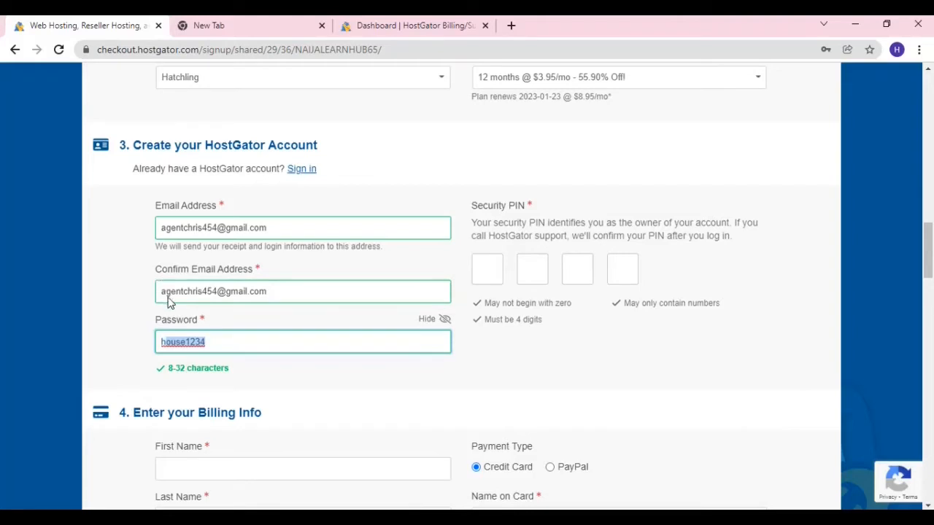
{"action": "left_click", "coordinate": [221, 341]}
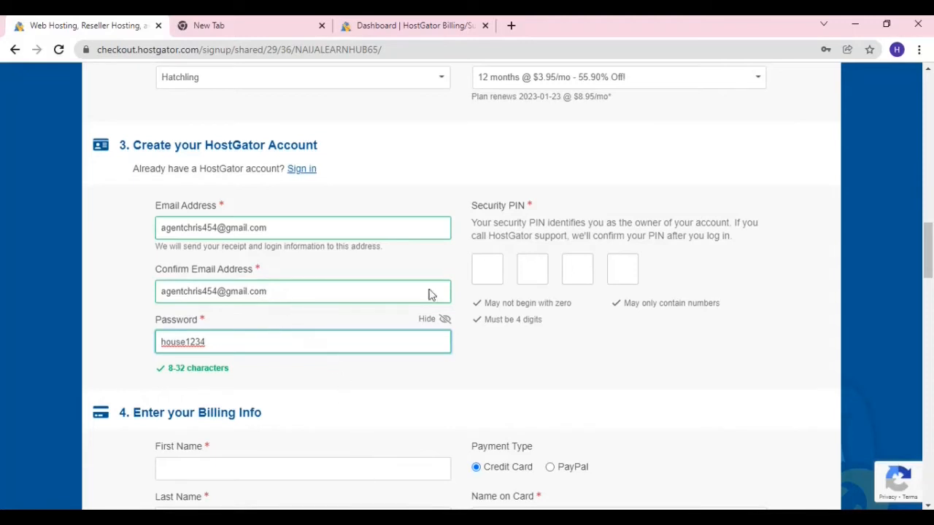
- Enter a four-digit Security PIN for the account
{"action": "left_click", "coordinate": [486, 273]}
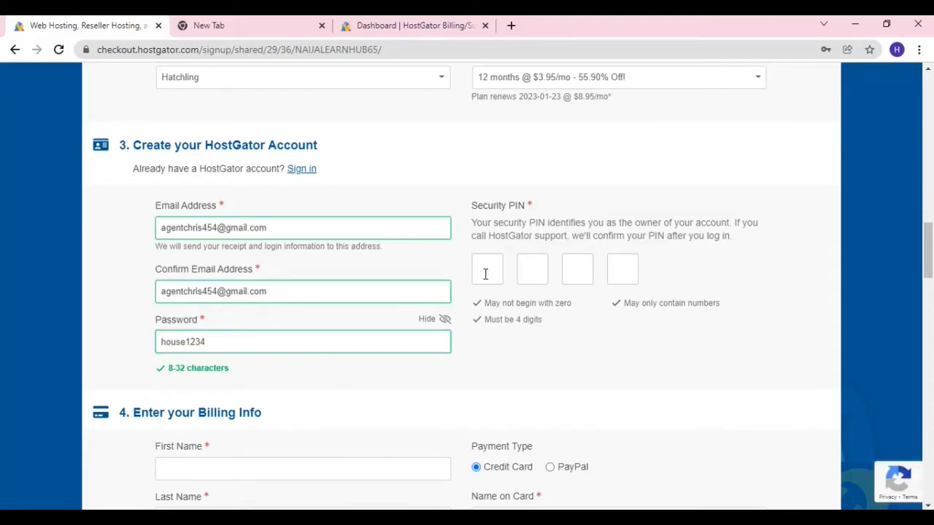
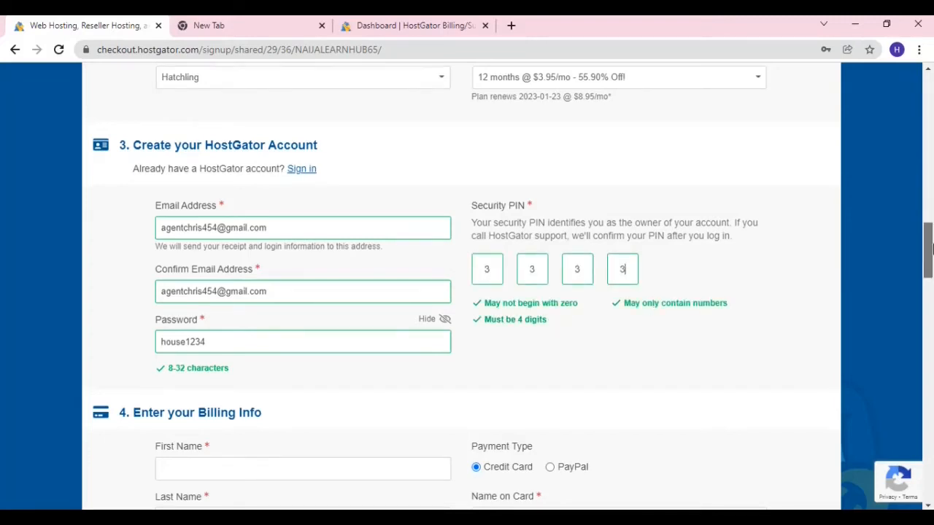
{"action": "left_click_drag", "start_coordinate": [932, 248], "coordinate": [931, 286]}
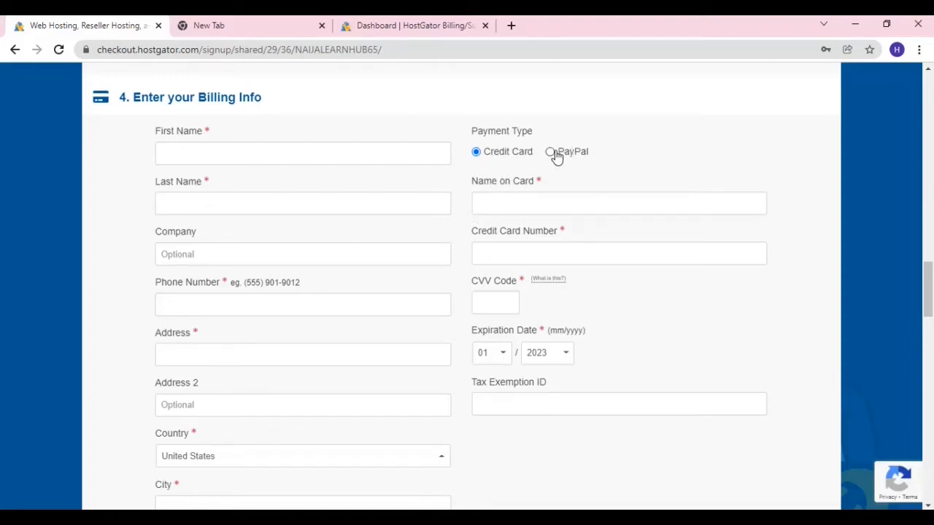
{"action": "left_click", "coordinate": [499, 206]}
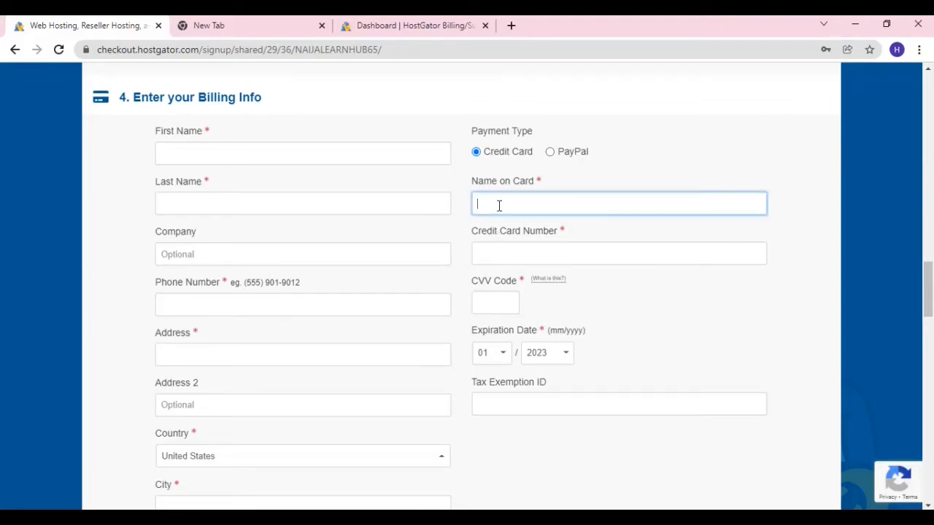
{"action": "left_click", "coordinate": [496, 259]}
{"action": "left_click", "coordinate": [479, 307]}
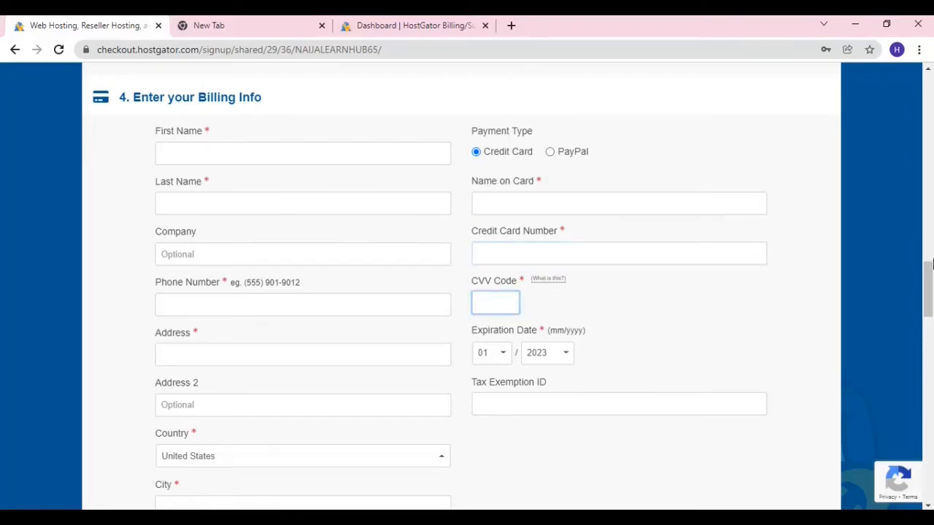
{"action": "left_click_drag", "start_coordinate": [931, 265], "coordinate": [931, 333]}
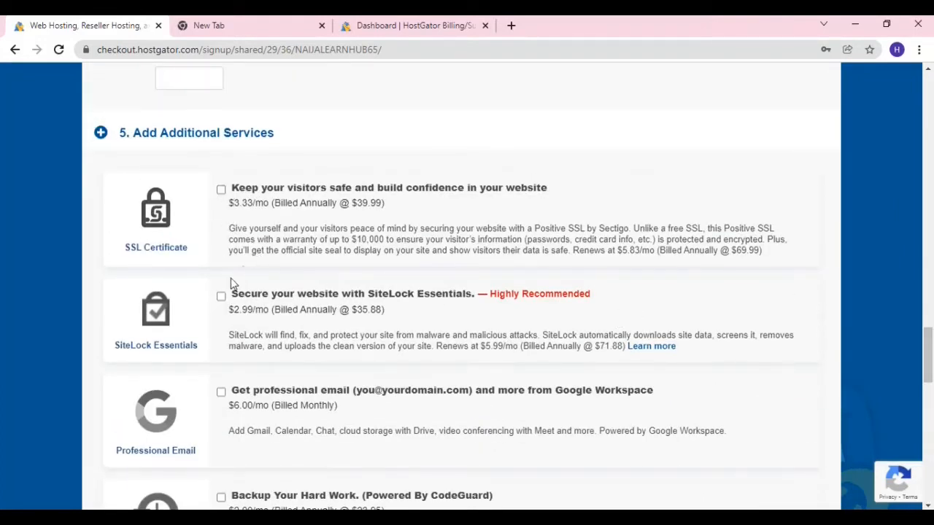
{"action": "left_click", "coordinate": [221, 191]}
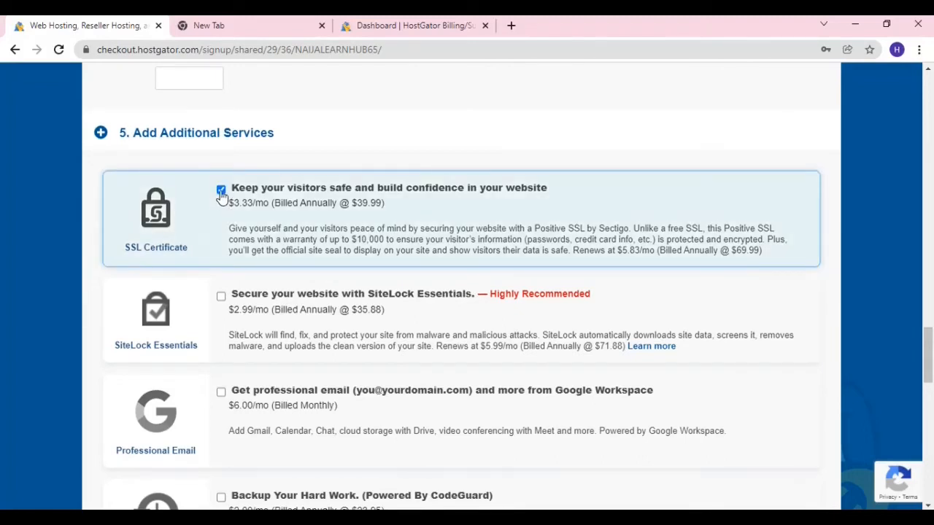
{"action": "left_click", "coordinate": [222, 192]}
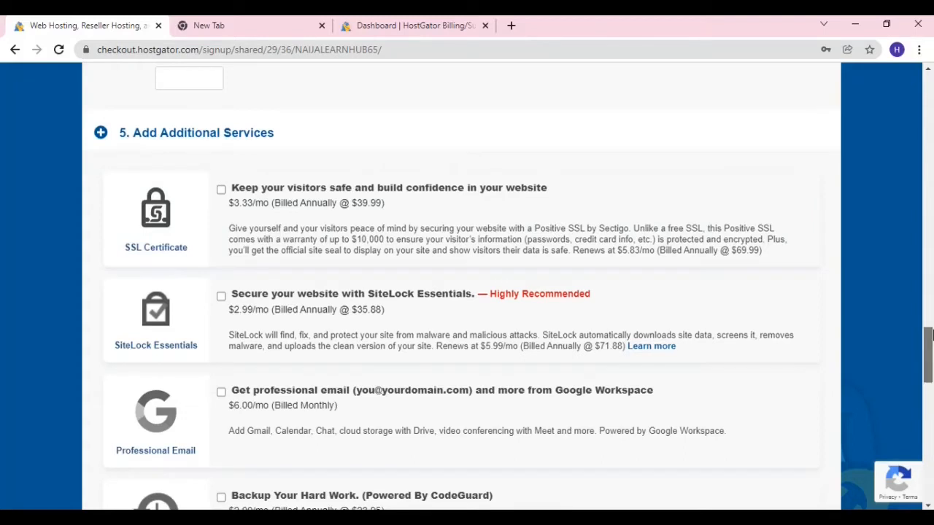
{"action": "scroll", "coordinate": [931, 334], "scroll_direction": "down", "scroll_amount": 4}
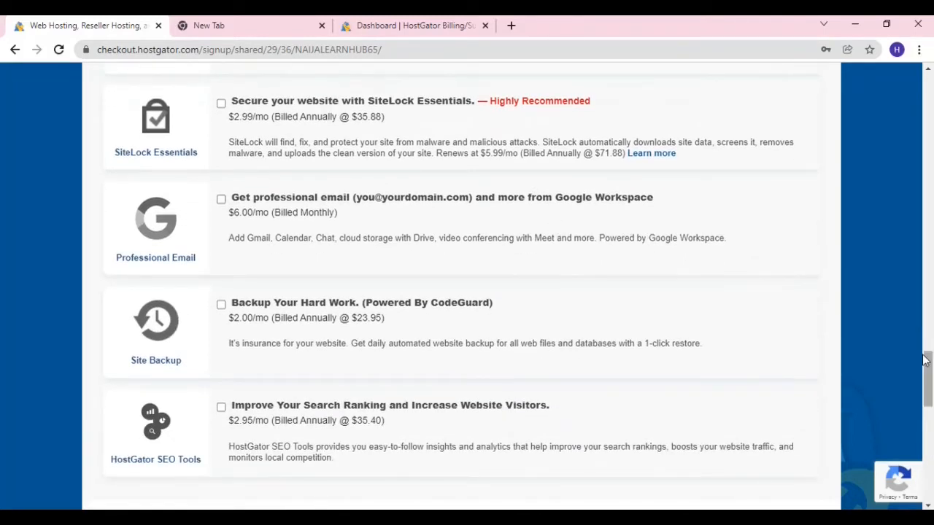
{"action": "left_click_drag", "start_coordinate": [929, 362], "coordinate": [926, 414]}
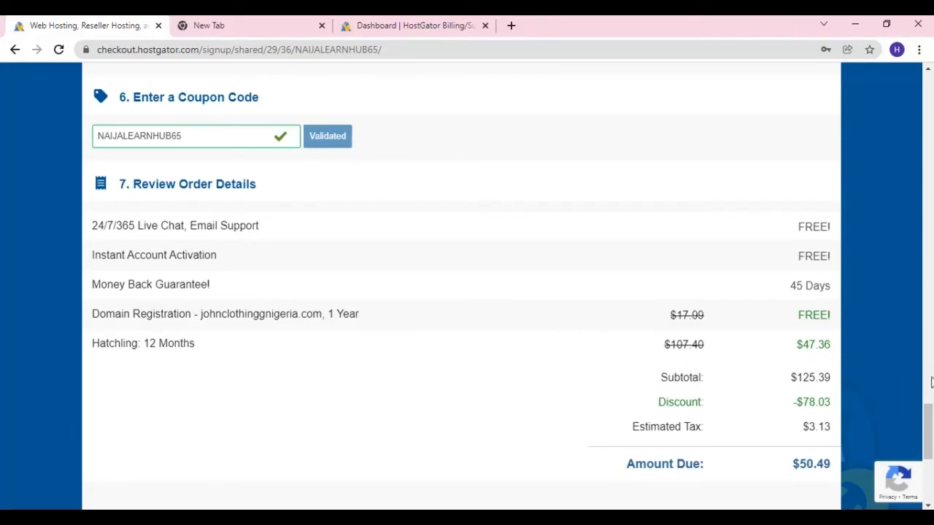
- Tick the auto-renewal terms agreement at the bottom of checkout, then go to the Billing dashboard
{"action": "scroll", "coordinate": [861, 379], "scroll_direction": "down", "scroll_amount": 2}
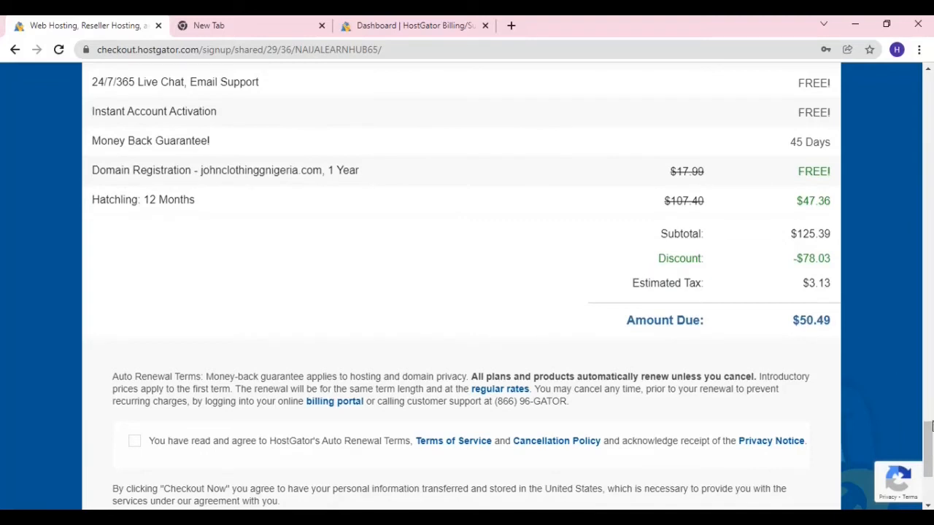
{"action": "left_click_drag", "start_coordinate": [929, 426], "coordinate": [930, 436]}
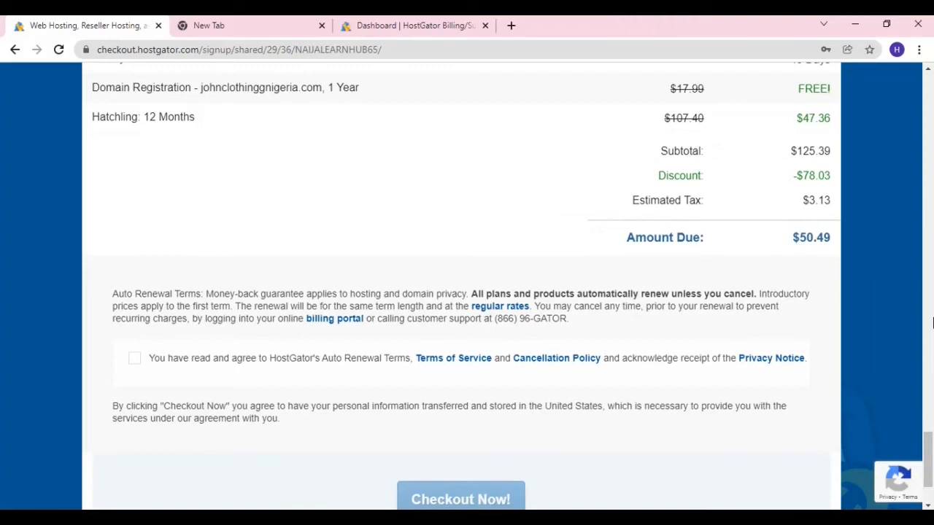
{"action": "scroll", "coordinate": [491, 296], "scroll_direction": "down", "scroll_amount": 3}
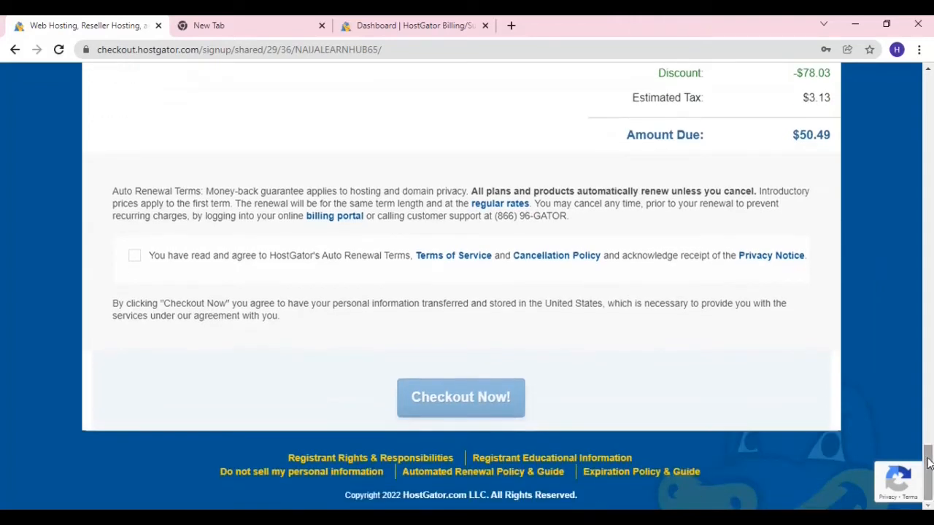
{"action": "left_click", "coordinate": [135, 259]}
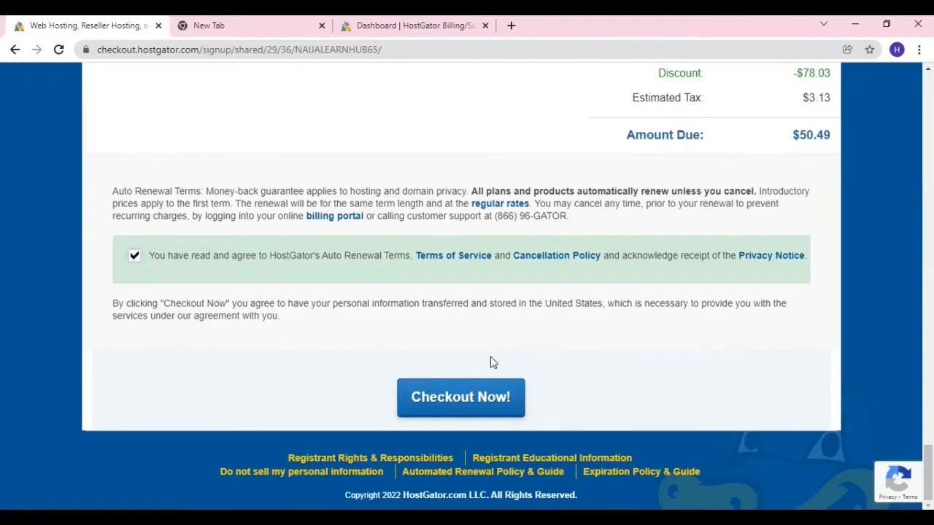
{"action": "left_click", "coordinate": [375, 33]}
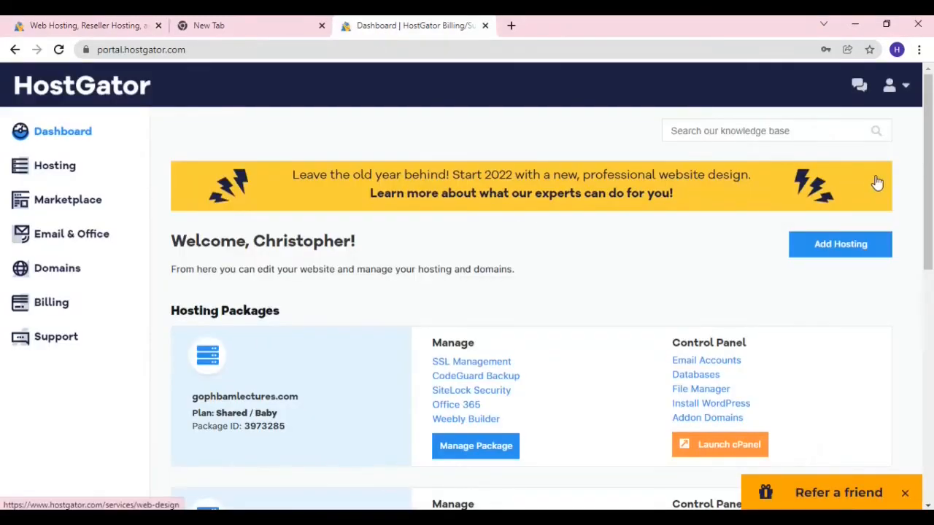
- Review the portal address and the checkout page, then return to the portal Dashboard tab
{"action": "scroll", "coordinate": [931, 160], "scroll_direction": "down", "scroll_amount": 2}
{"action": "left_click_drag", "start_coordinate": [933, 159], "coordinate": [933, 95]}
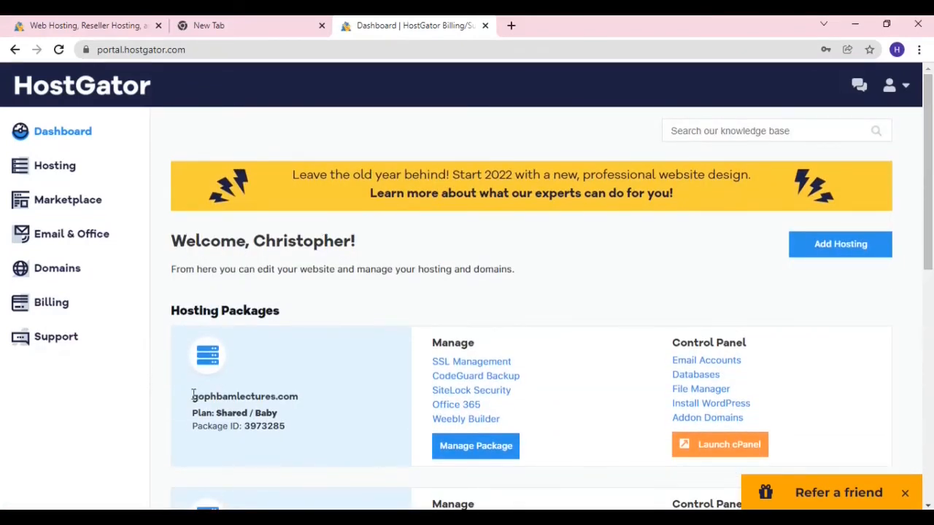
{"action": "mouse_move", "coordinate": [188, 396]}
{"action": "left_mouse_down"}
{"action": "mouse_move", "coordinate": [236, 394]}
{"action": "mouse_move", "coordinate": [181, 396]}
{"action": "left_mouse_up"}
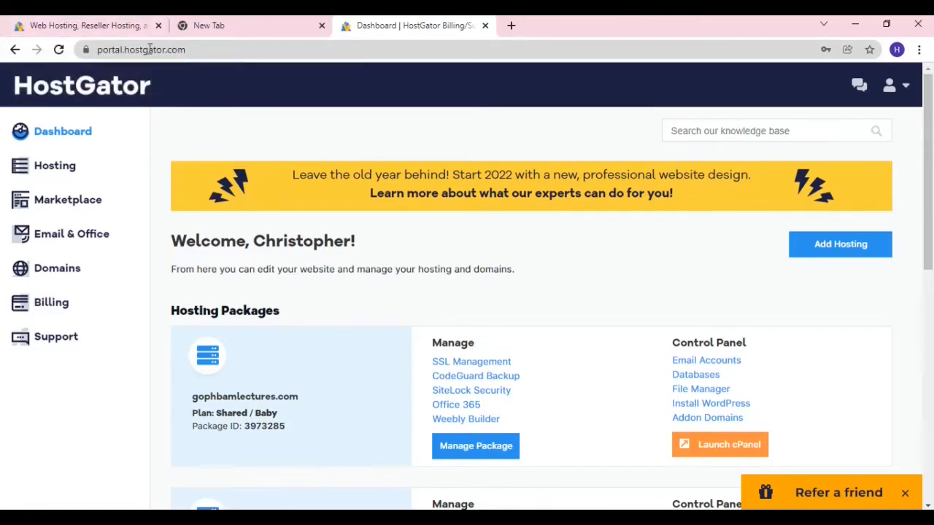
{"action": "left_click_drag", "start_coordinate": [206, 52], "coordinate": [105, 51]}
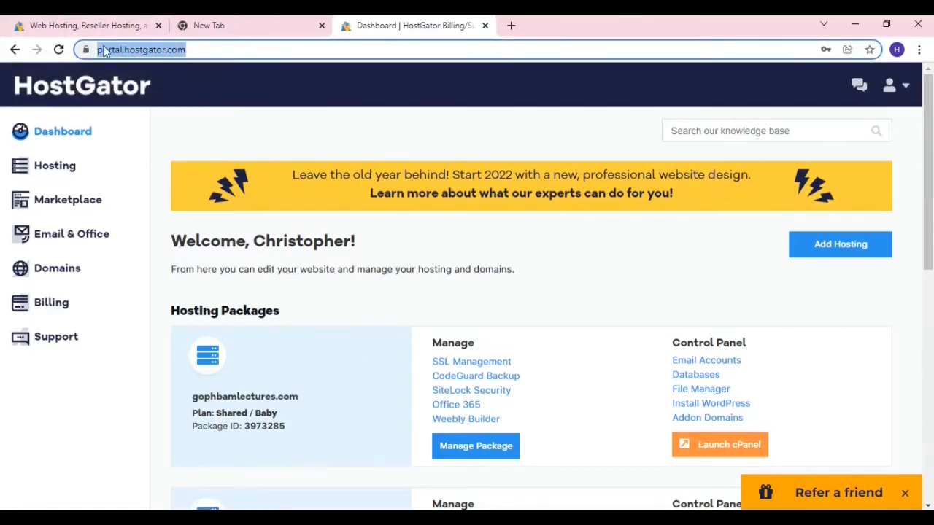
{"action": "left_click", "coordinate": [192, 51]}
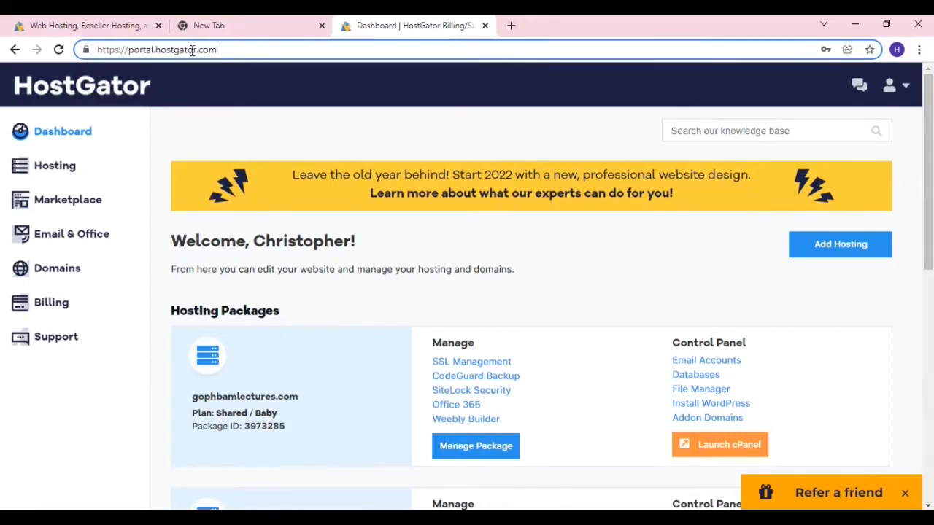
{"action": "left_click", "coordinate": [84, 24]}
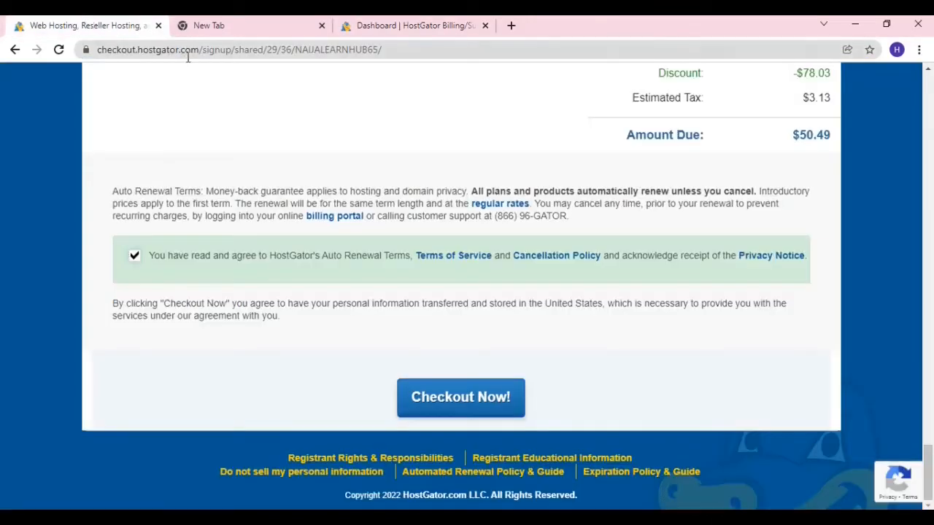
{"action": "left_click_drag", "start_coordinate": [927, 475], "coordinate": [923, 286]}
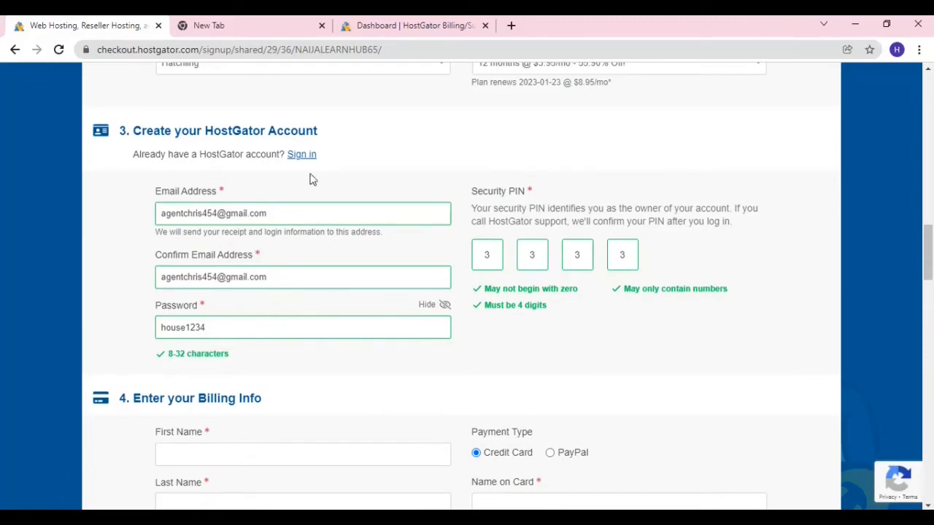
{"action": "left_click", "coordinate": [373, 31]}
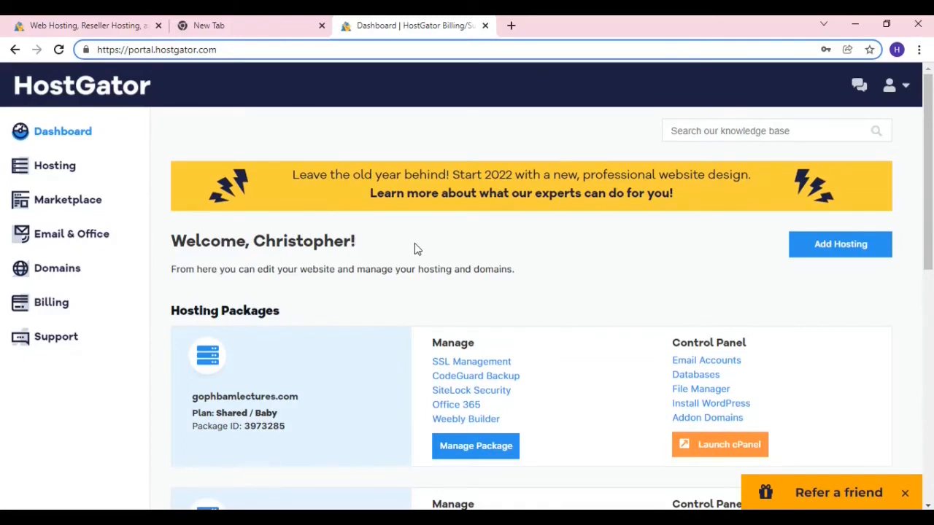
- Open a new blank tab and come back to the Dashboard's gophbamlectures.com hosting package
{"action": "left_click", "coordinate": [512, 25]}
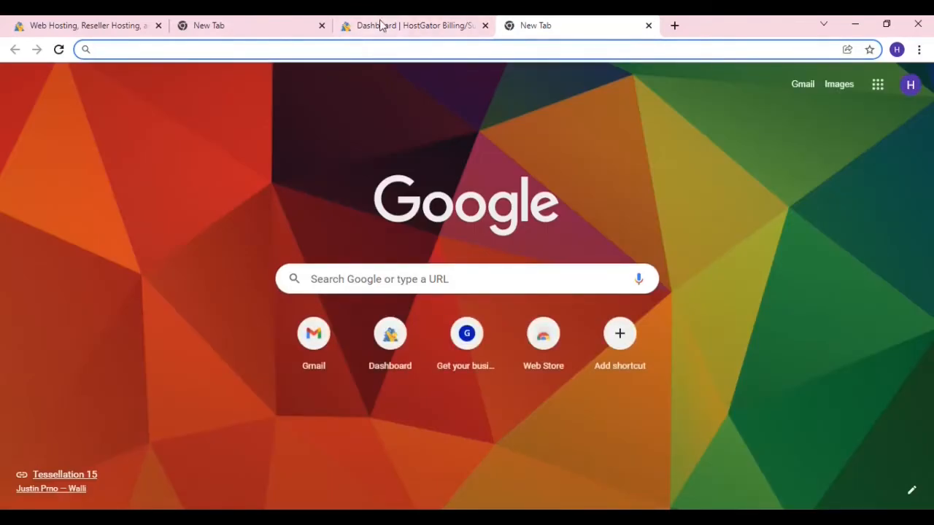
{"action": "left_click", "coordinate": [379, 26]}
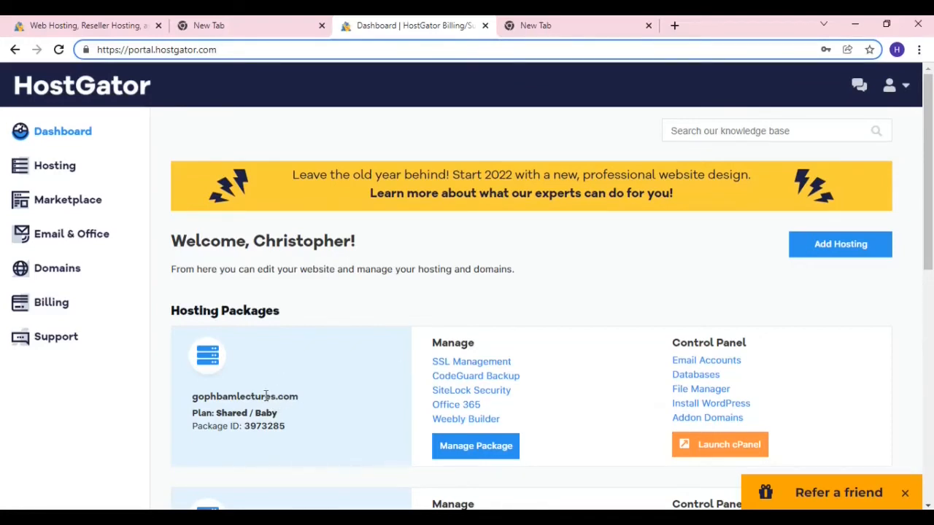
{"action": "left_click_drag", "start_coordinate": [256, 397], "coordinate": [204, 398]}
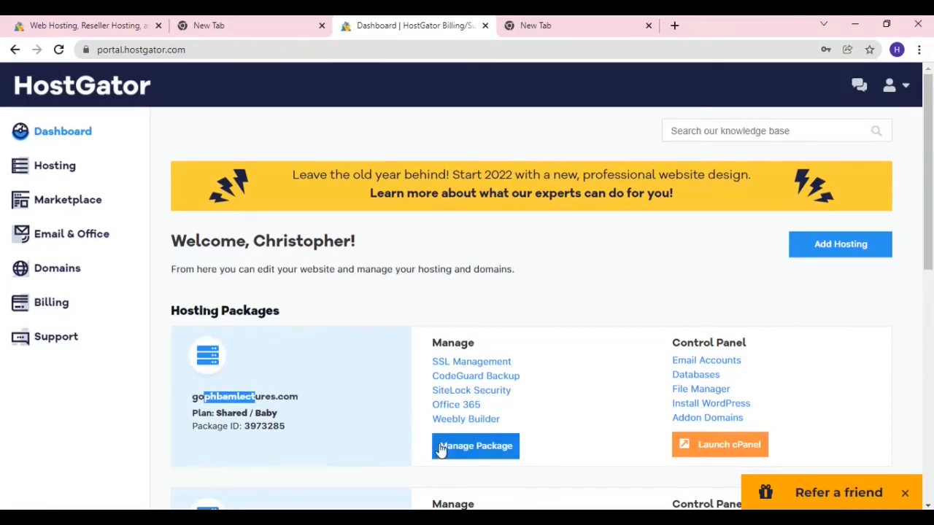
- Launch Install WordPress from the dashboard and choose Install Now on the Softaculous overview
{"action": "left_click", "coordinate": [703, 404]}
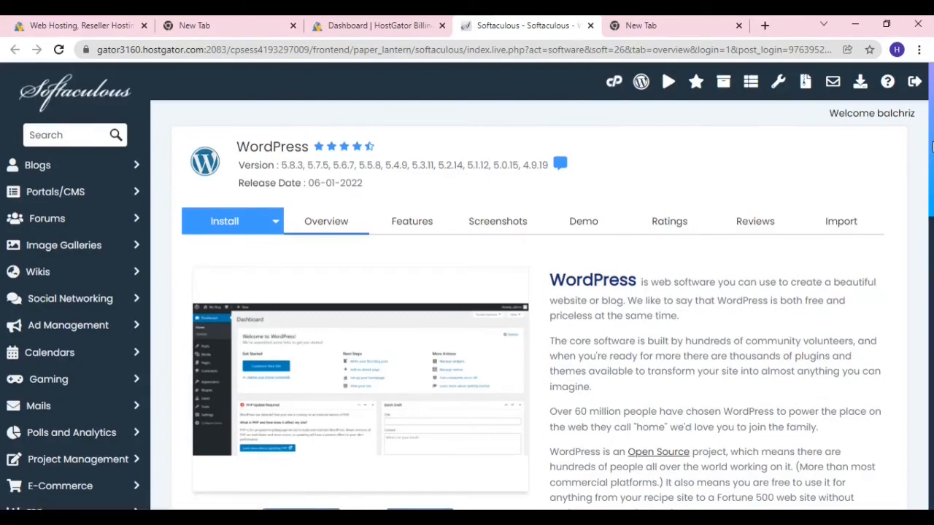
{"action": "left_click_drag", "start_coordinate": [933, 147], "coordinate": [932, 170]}
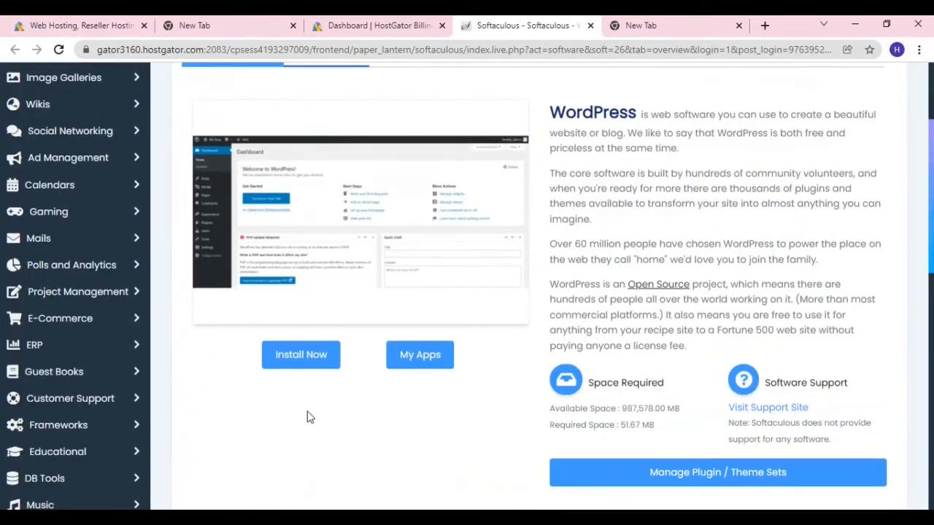
{"action": "left_click", "coordinate": [302, 354]}
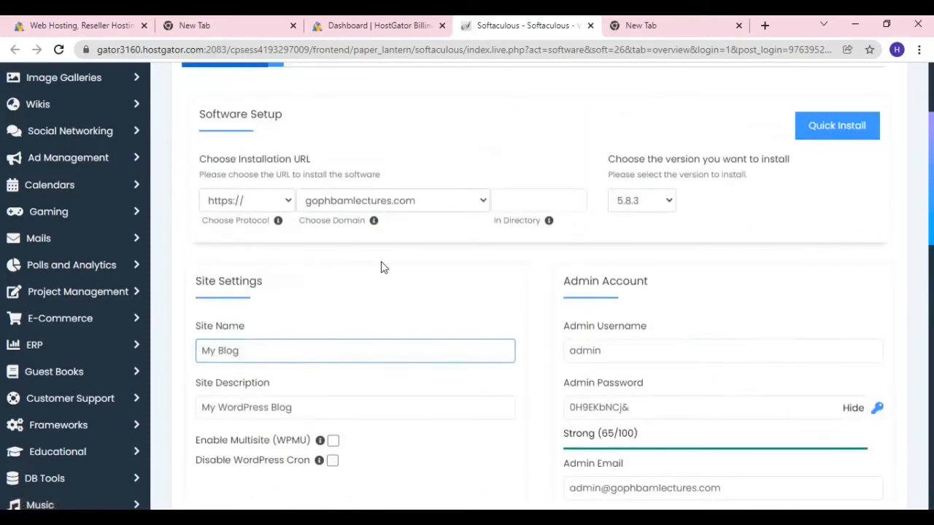
{"action": "left_click", "coordinate": [268, 207]}
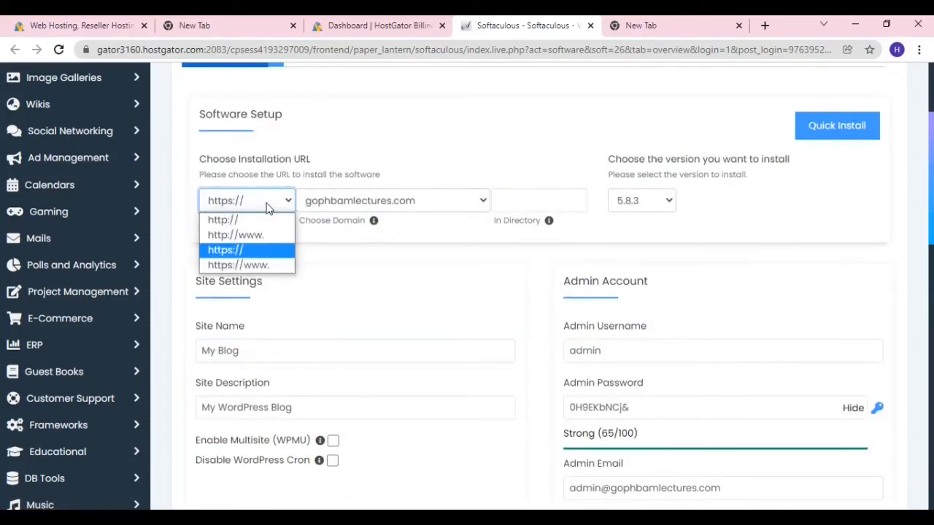
{"action": "left_click", "coordinate": [249, 251]}
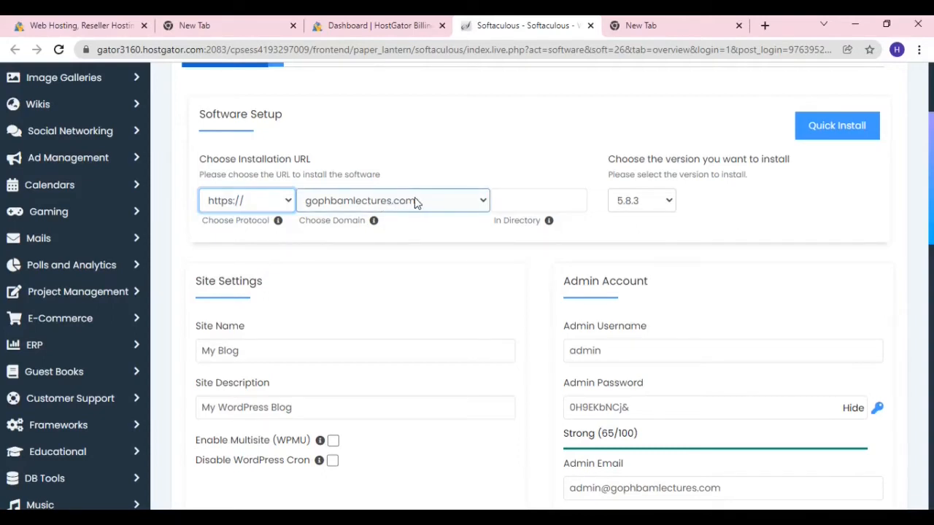
{"action": "left_click", "coordinate": [549, 198]}
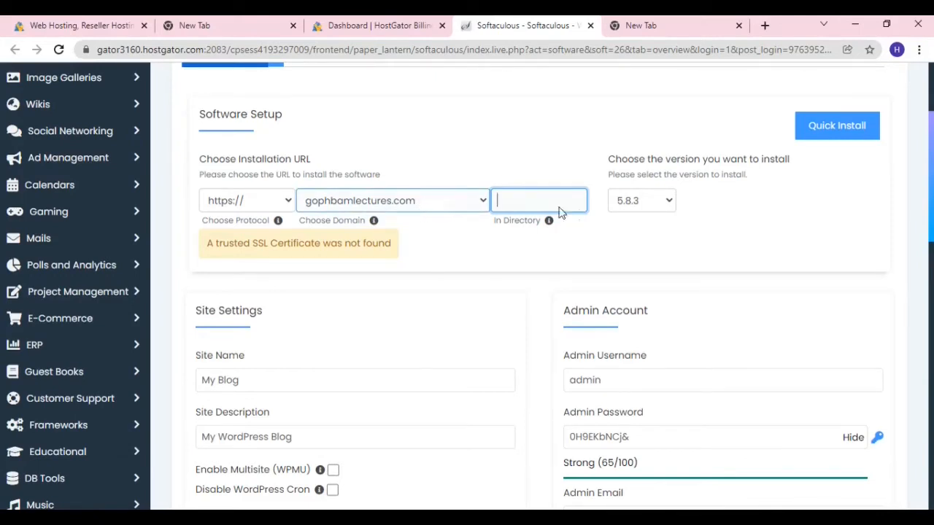
{"action": "left_click_drag", "start_coordinate": [931, 167], "coordinate": [923, 231]}
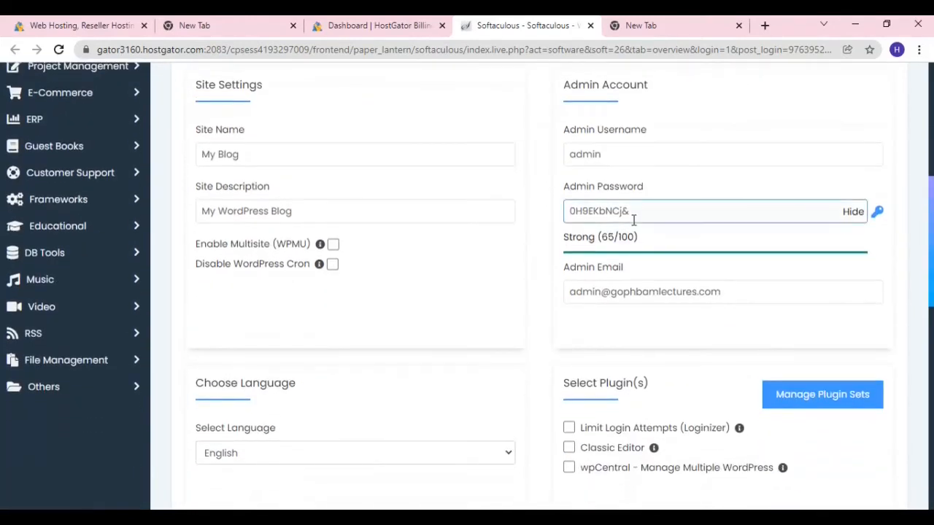
- Rename the site to 'John Fashion Home' with description 'Making Fashion Easy'
{"action": "left_click", "coordinate": [310, 153]}
{"action": "key", "text": "BackSpace"}
{"action": "key", "text": "BackSpace"}
{"action": "key", "text": "BackSpace"}
{"action": "key", "text": "BackSpace"}
{"action": "key", "text": "BackSpace"}
{"action": "key", "text": "BackSpace"}
{"action": "key", "text": "BackSpace"}
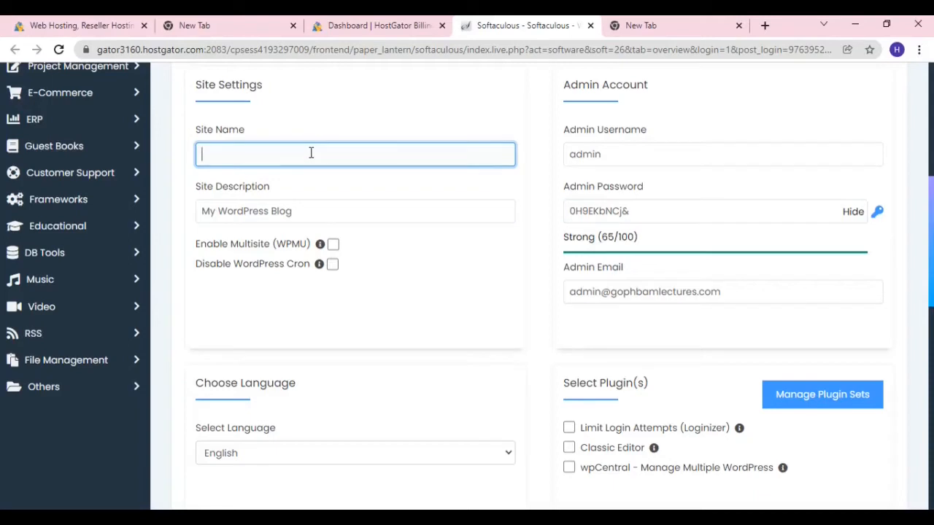
{"action": "type", "text": "John Fashion Home"}
{"action": "left_click", "coordinate": [309, 212]}
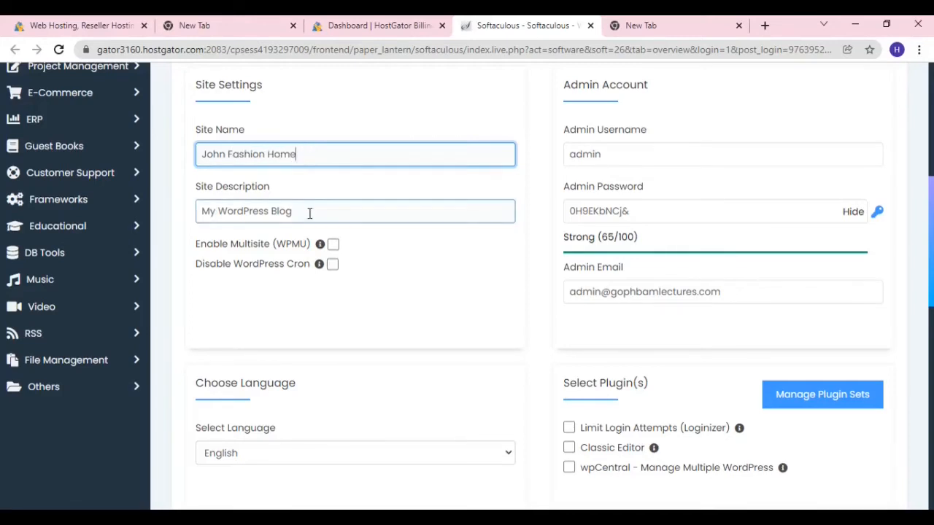
{"action": "key", "text": "BackSpace"}
{"action": "key", "text": "BackSpace"}
{"action": "key", "text": "BackSpace"}
{"action": "key", "text": "BackSpace"}
{"action": "key", "text": "BackSpace"}
{"action": "key", "text": "BackSpace"}
{"action": "key", "text": "BackSpace"}
{"action": "key", "text": "BackSpace"}
{"action": "key", "text": "BackSpace"}
{"action": "key", "text": "BackSpace"}
{"action": "key", "text": "BackSpace"}
{"action": "key", "text": "BackSpace"}
{"action": "key", "text": "BackSpace"}
{"action": "key", "text": "BackSpace"}
{"action": "key", "text": "BackSpace"}
{"action": "key", "text": "BackSpace"}
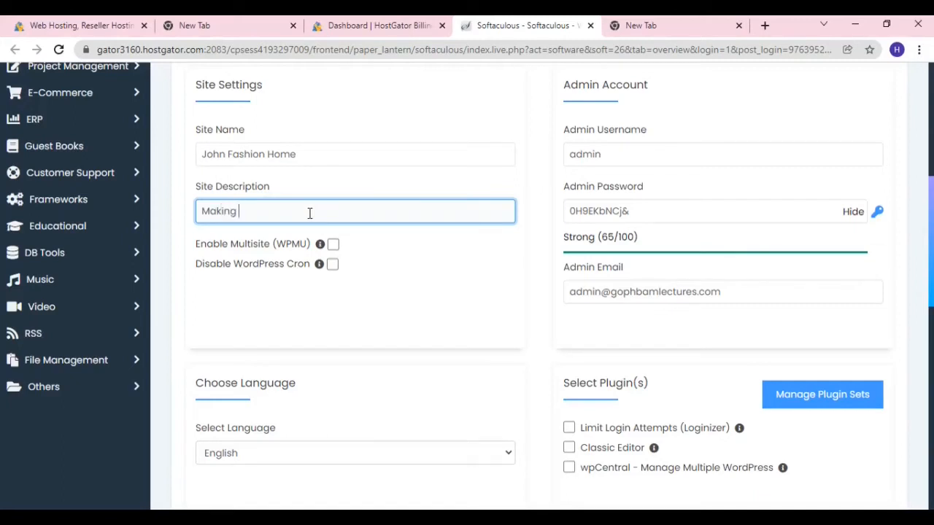
{"action": "type", "text": "shion Easy"}
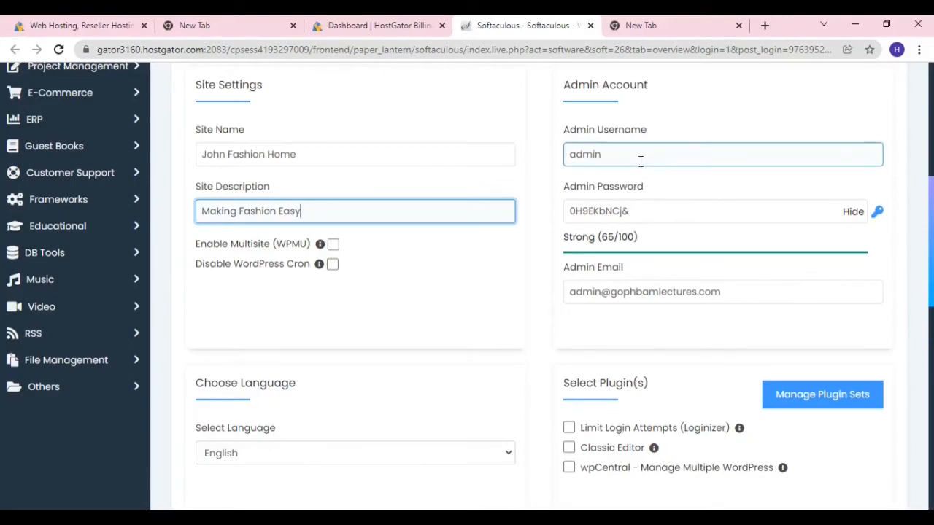
- Replace the generated admin password with your own and enter the admin e-mail address
{"action": "left_click", "coordinate": [659, 210]}
{"action": "key", "text": "BackSpace"}
{"action": "key", "text": "BackSpace"}
{"action": "key", "text": "BackSpace"}
{"action": "key", "text": "BackSpace"}
{"action": "key", "text": "BackSpace"}
{"action": "key", "text": "BackSpace"}
{"action": "key", "text": "BackSpace"}
{"action": "key", "text": "BackSpace"}
{"action": "key", "text": "BackSpace"}
{"action": "key", "text": "BackSpace"}
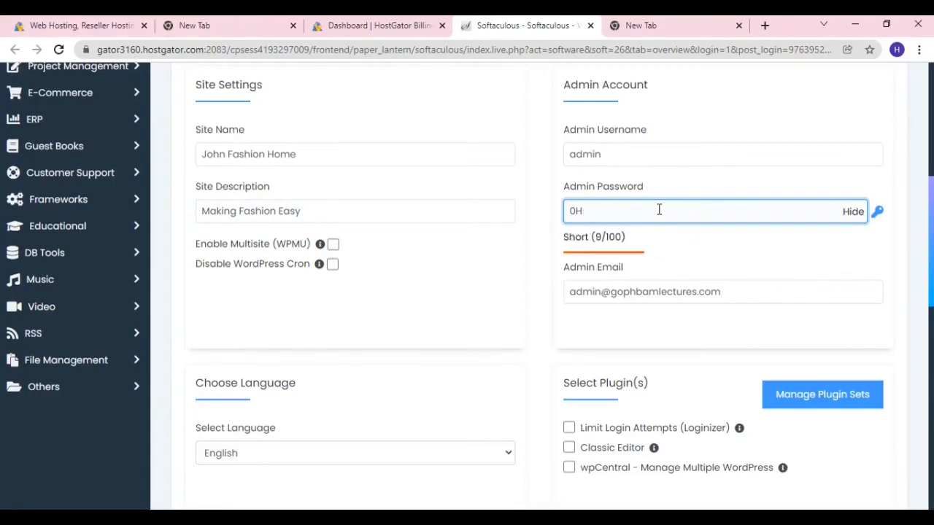
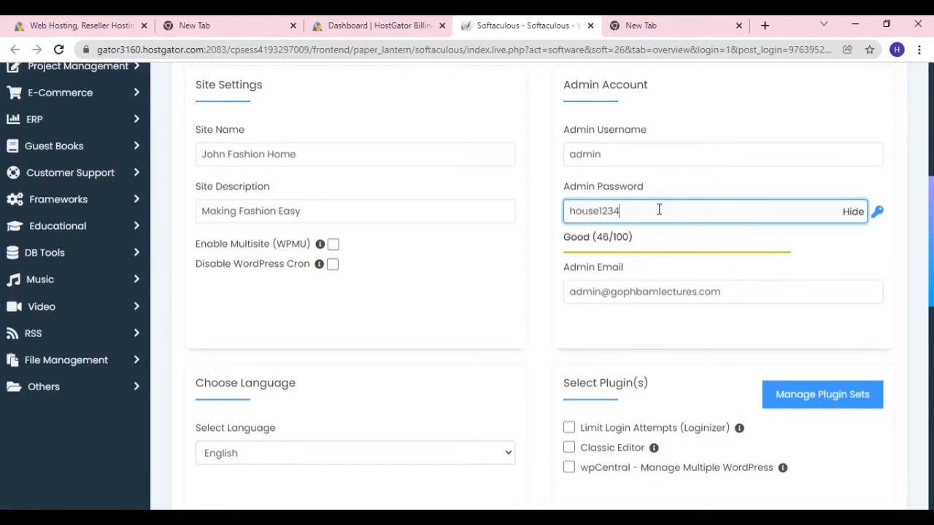
{"action": "left_click", "coordinate": [728, 294]}
{"action": "key", "text": "BackSpace"}
{"action": "key", "text": "BackSpace"}
{"action": "key", "text": "BackSpace"}
{"action": "key", "text": "BackSpace"}
{"action": "key", "text": "BackSpace"}
{"action": "key", "text": "BackSpace"}
{"action": "key", "text": "BackSpace"}
{"action": "key", "text": "BackSpace"}
{"action": "key", "text": "BackSpace"}
{"action": "key", "text": "BackSpace"}
{"action": "key", "text": "BackSpace"}
{"action": "key", "text": "BackSpace"}
{"action": "key", "text": "BackSpace"}
{"action": "key", "text": "BackSpace"}
{"action": "key", "text": "BackSpace"}
{"action": "key", "text": "BackSpace"}
{"action": "key", "text": "BackSpace"}
{"action": "key", "text": "BackSpace"}
{"action": "key", "text": "BackSpace"}
{"action": "key", "text": "BackSpace"}
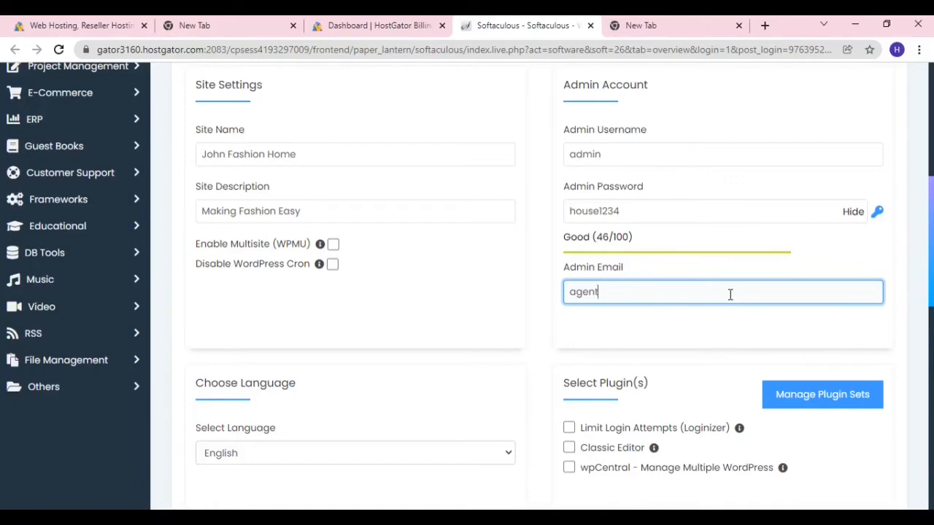
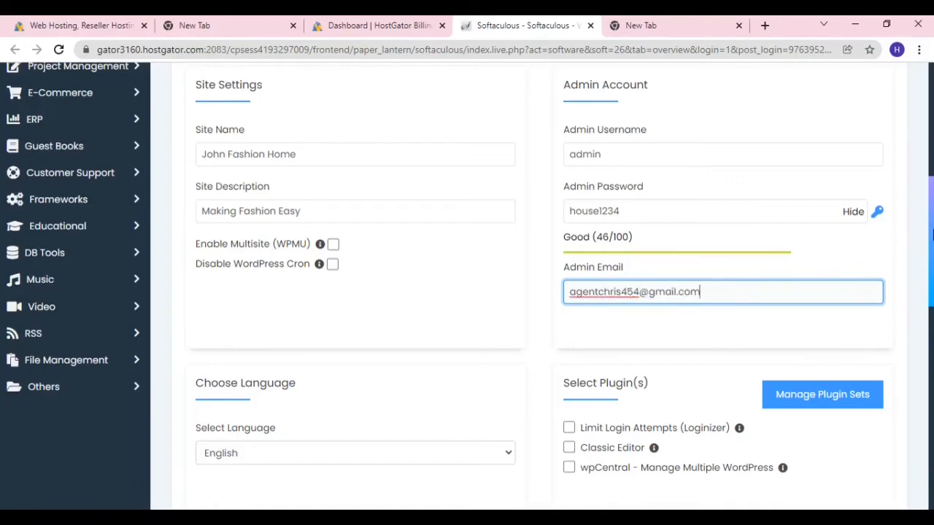
{"action": "left_click_drag", "start_coordinate": [932, 233], "coordinate": [932, 399]}
- Run the Softaculous WordPress install to 100%, then return to the HostGator checkout tab
{"action": "left_click", "coordinate": [555, 430]}
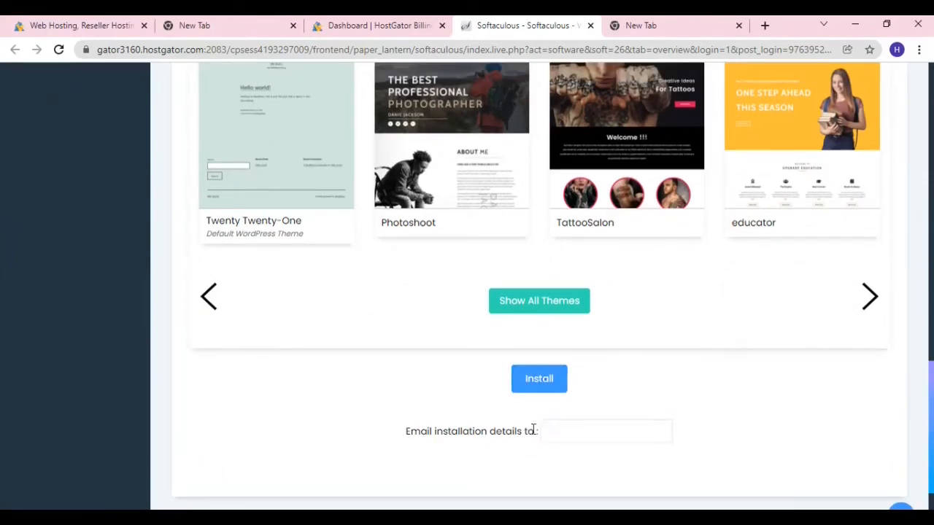
{"action": "left_click", "coordinate": [537, 380]}
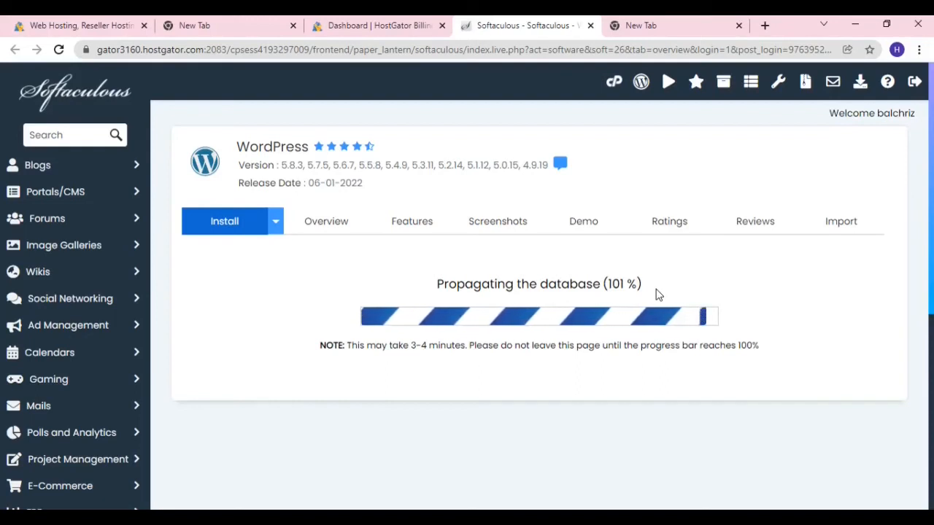
{"action": "left_click", "coordinate": [61, 23]}
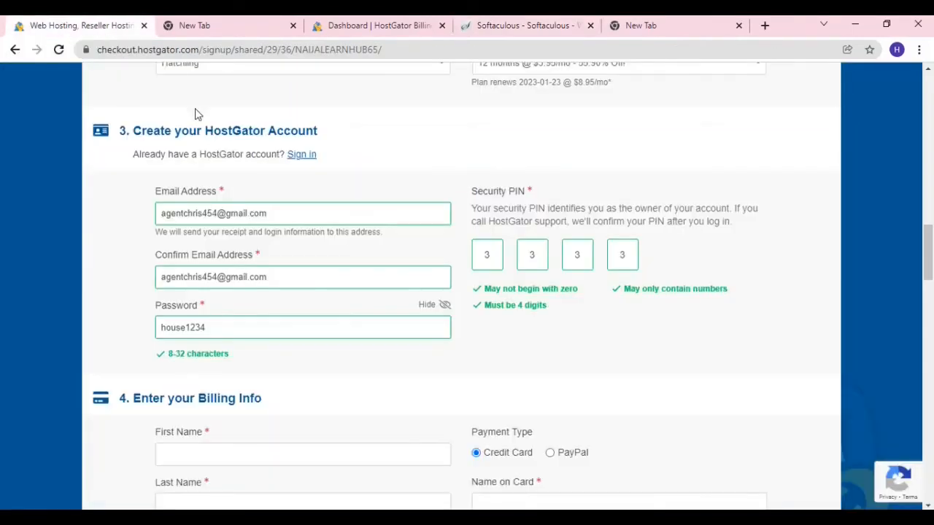
- Switch between the checkout and customer dashboard tabs, then check Softaculous for the finished WordPress install
{"action": "left_click_drag", "start_coordinate": [928, 262], "coordinate": [928, 111]}
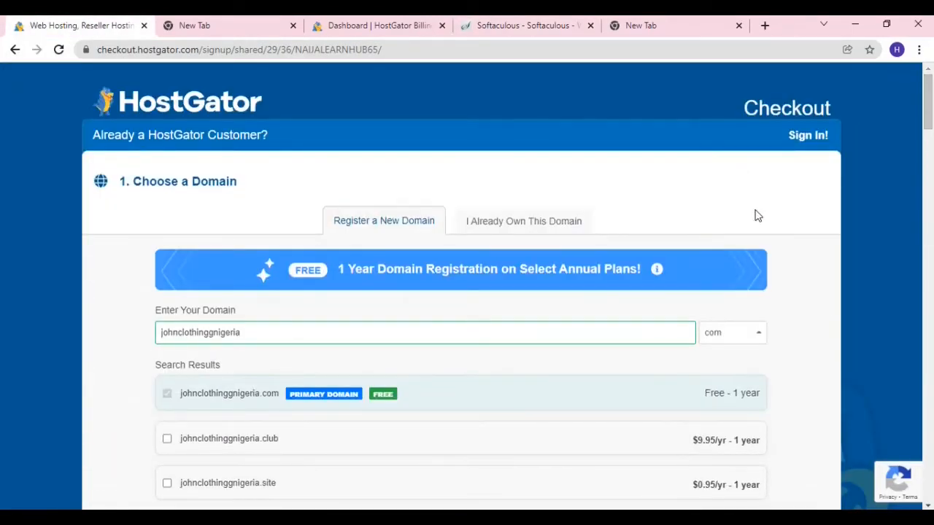
{"action": "left_click_drag", "start_coordinate": [931, 109], "coordinate": [918, 487]}
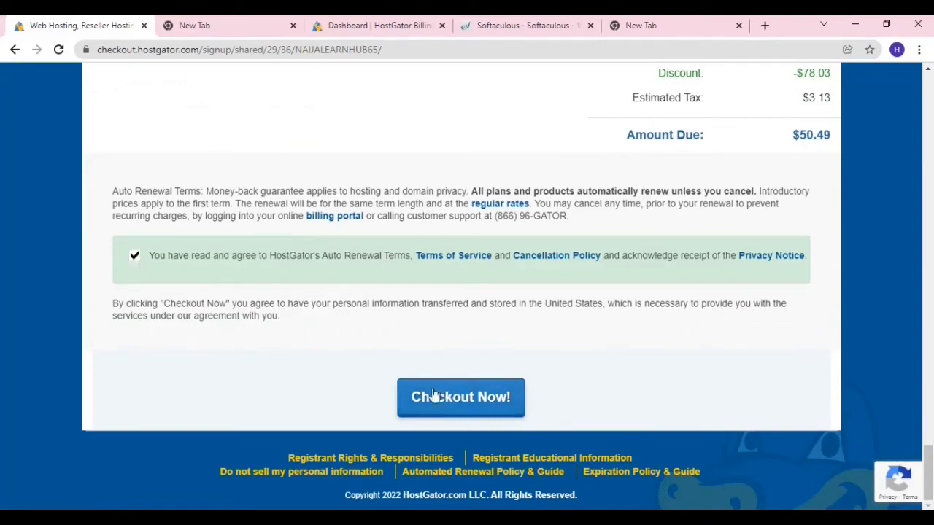
{"action": "left_click", "coordinate": [389, 28]}
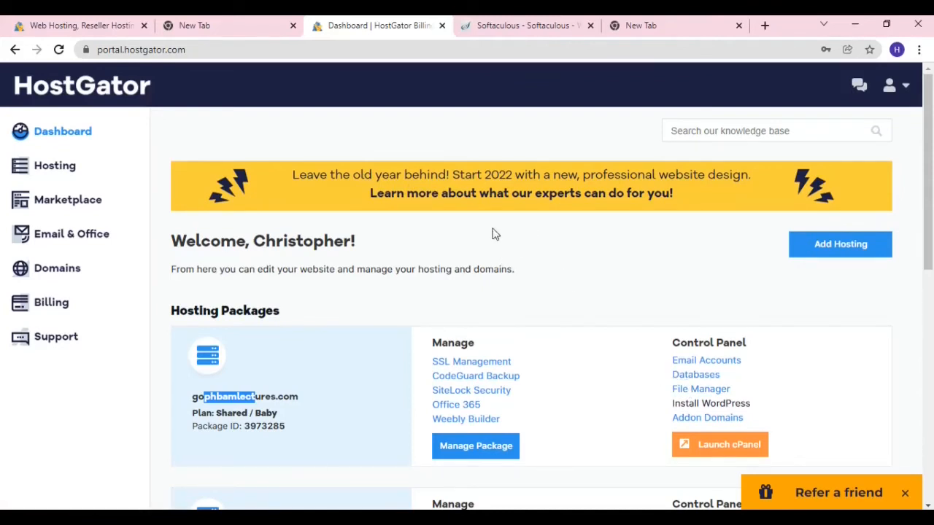
{"action": "left_click", "coordinate": [52, 26]}
{"action": "left_click_drag", "start_coordinate": [928, 467], "coordinate": [928, 249]}
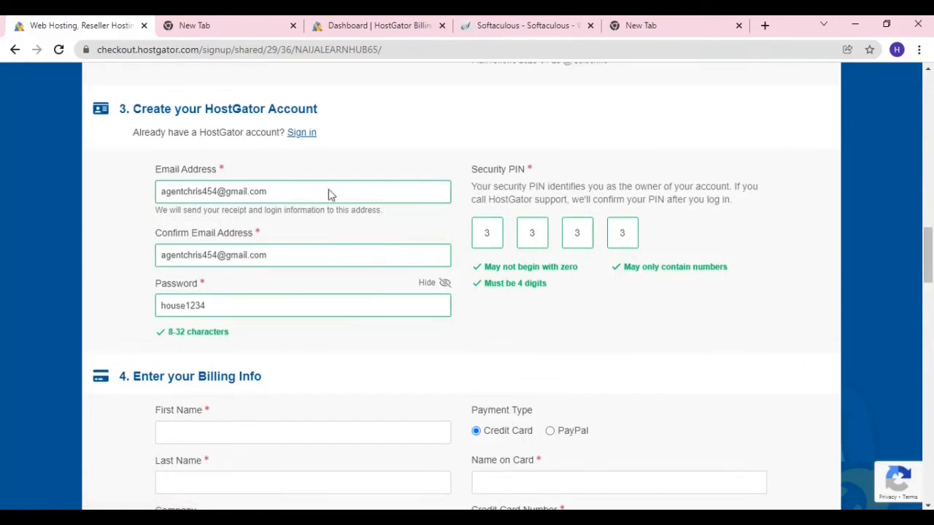
{"action": "left_click", "coordinate": [355, 29]}
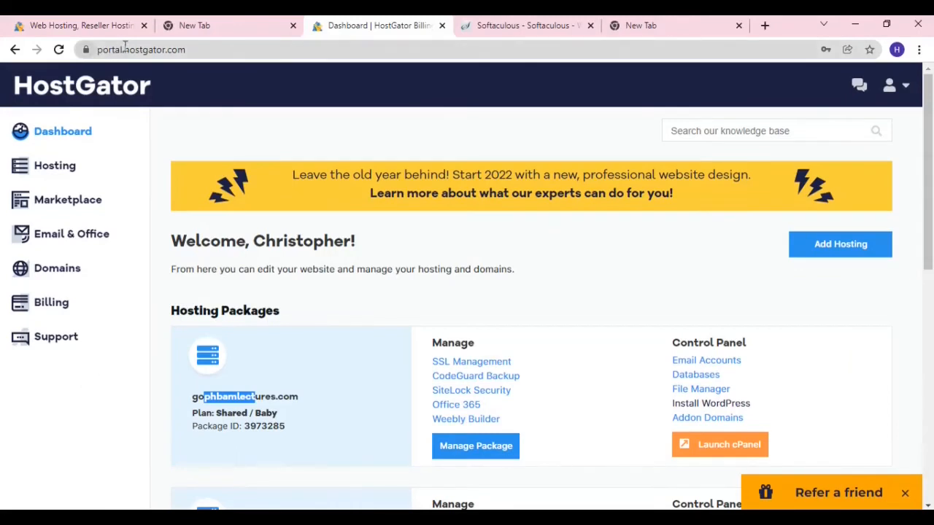
{"action": "left_click", "coordinate": [76, 27]}
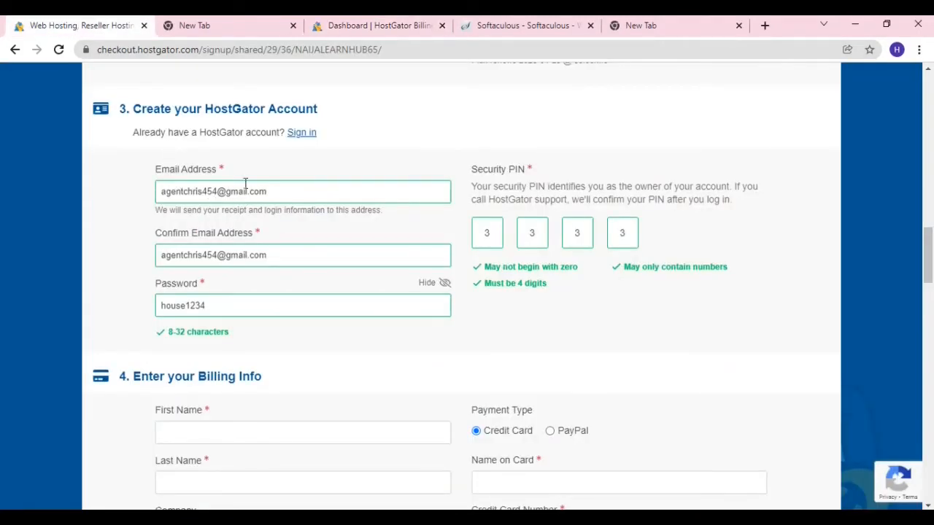
{"action": "left_click", "coordinate": [332, 31]}
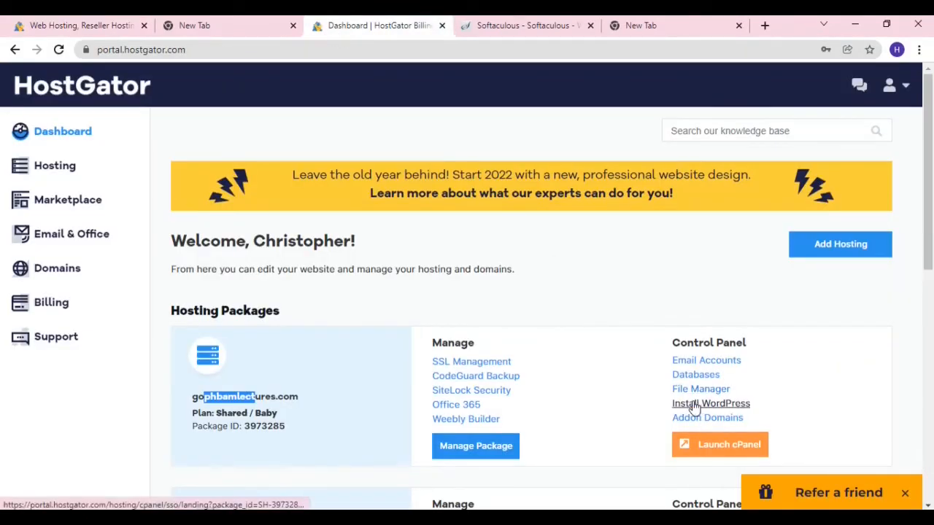
{"action": "left_click", "coordinate": [484, 26]}
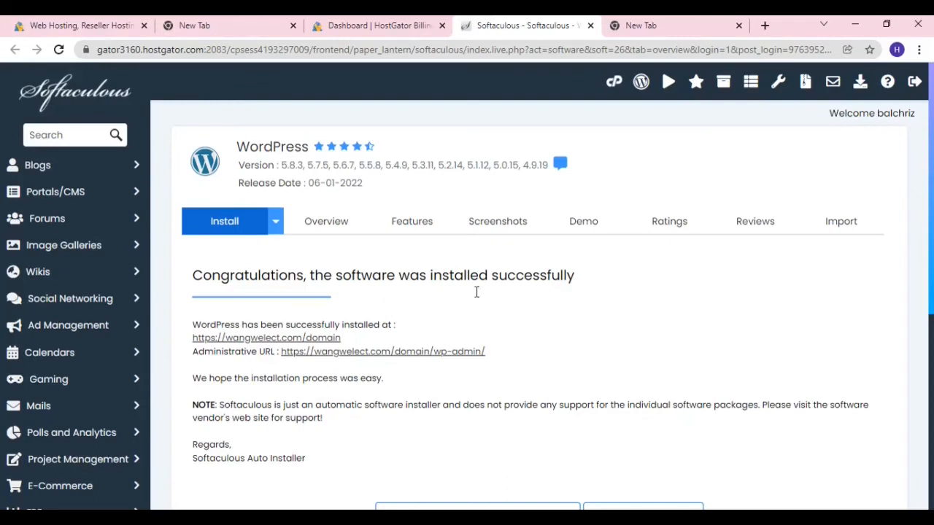
{"action": "mouse_move", "coordinate": [380, 148]}
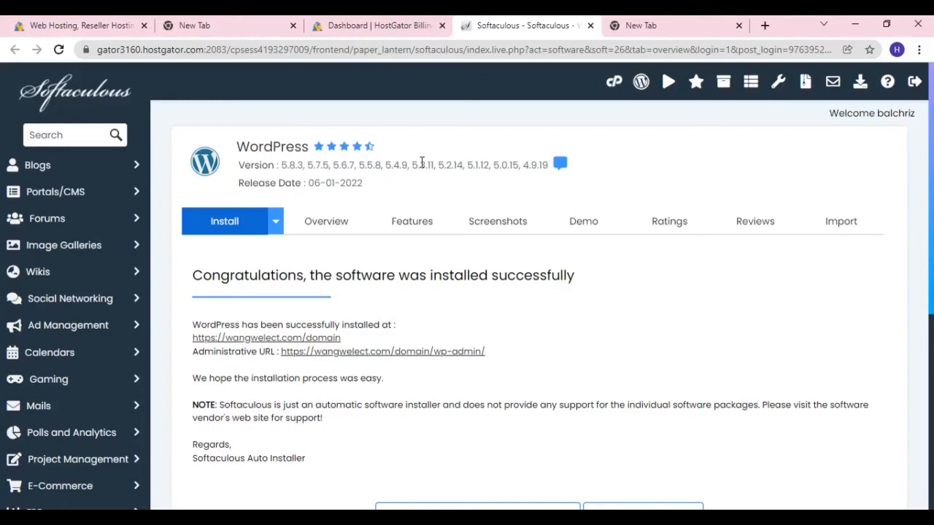
- Open the installed site's URL in a new tab and scroll through the John Fashion Home front page
{"action": "right_click", "coordinate": [270, 342]}
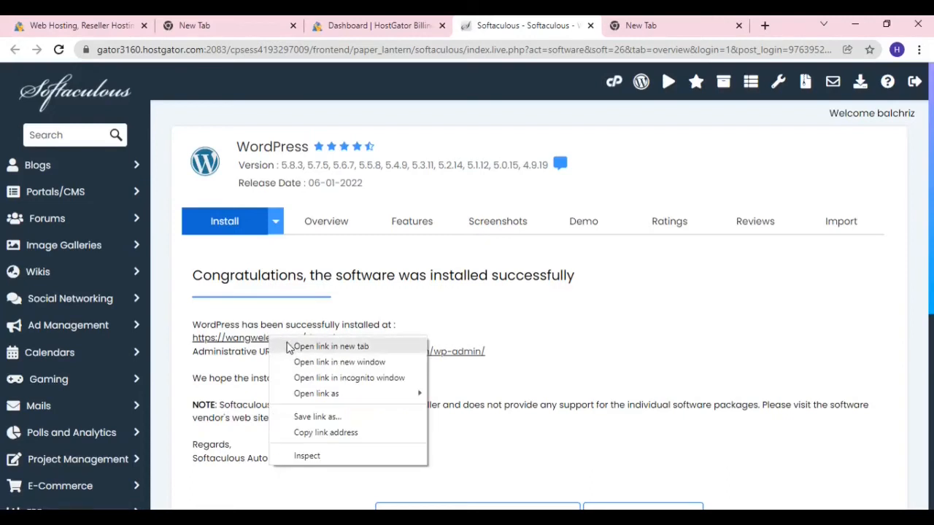
{"action": "left_click", "coordinate": [288, 348]}
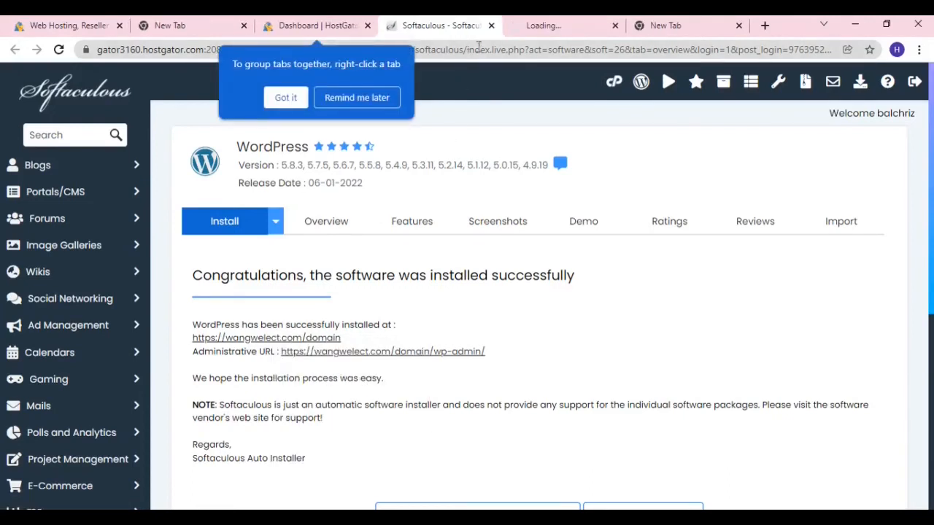
{"action": "left_click", "coordinate": [525, 30]}
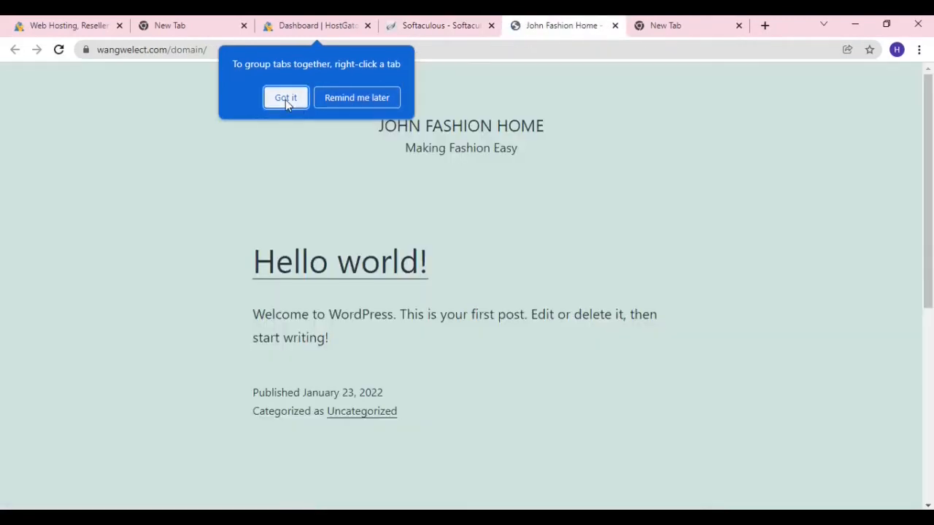
{"action": "left_click", "coordinate": [286, 100]}
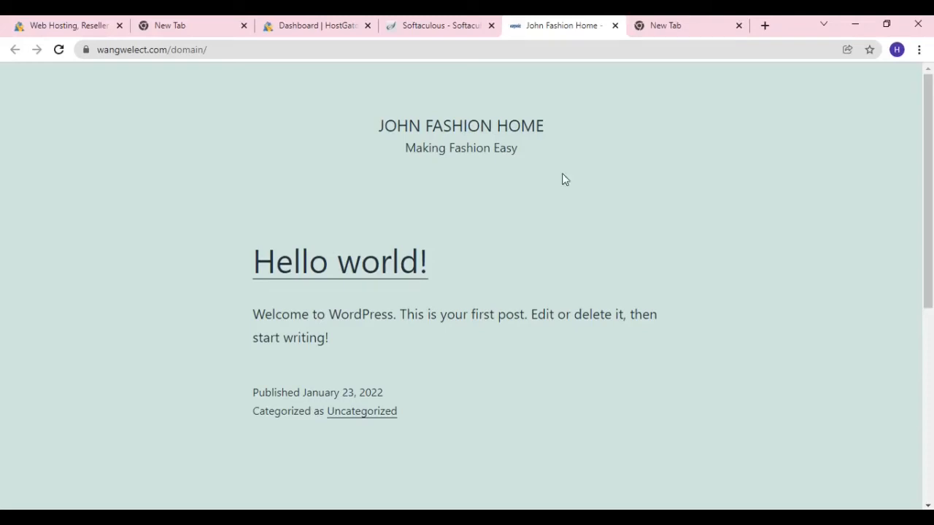
{"action": "scroll", "coordinate": [915, 236], "scroll_direction": "down", "scroll_amount": 5}
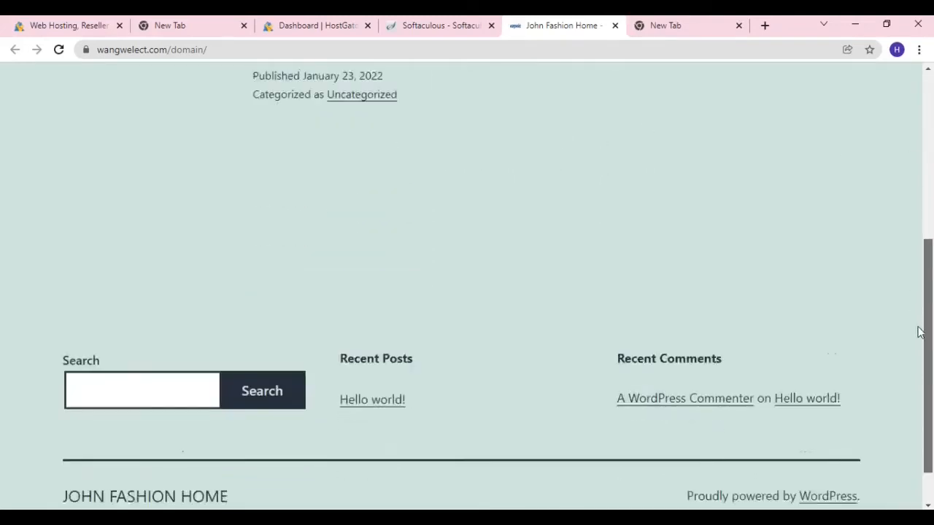
{"action": "scroll", "coordinate": [928, 316], "scroll_direction": "up", "scroll_amount": 5}
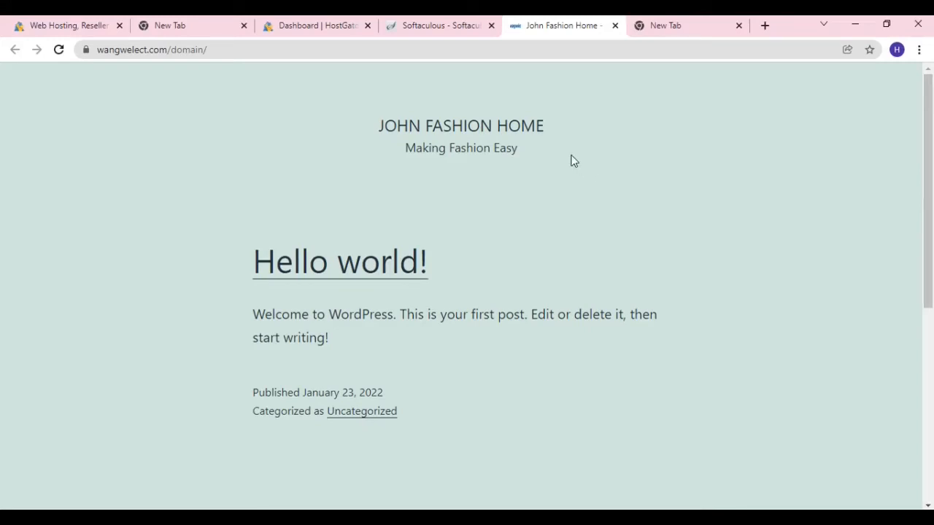
- Enter wangwelect.com/wp-admin in the new tab's address bar and check it against the install confirmation
{"action": "key", "text": "ctrl+Tab"}
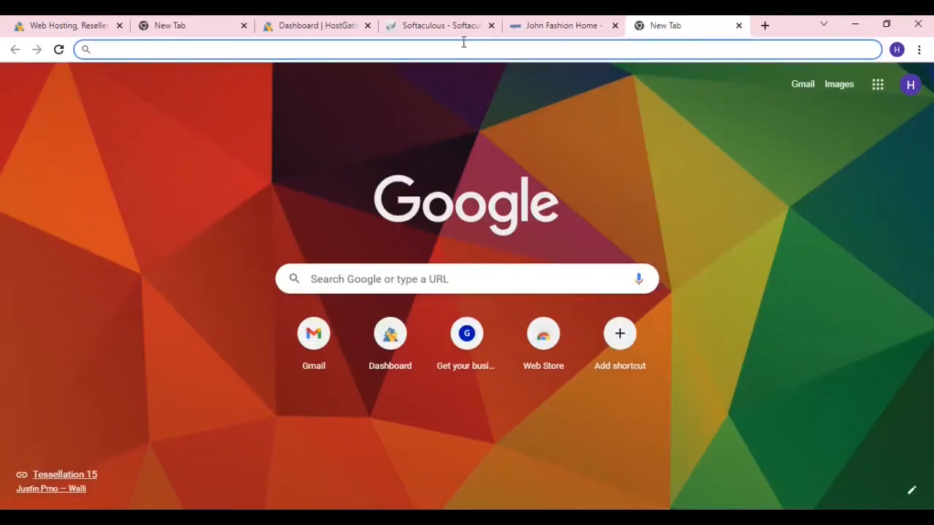
{"action": "type", "text": "wang"}
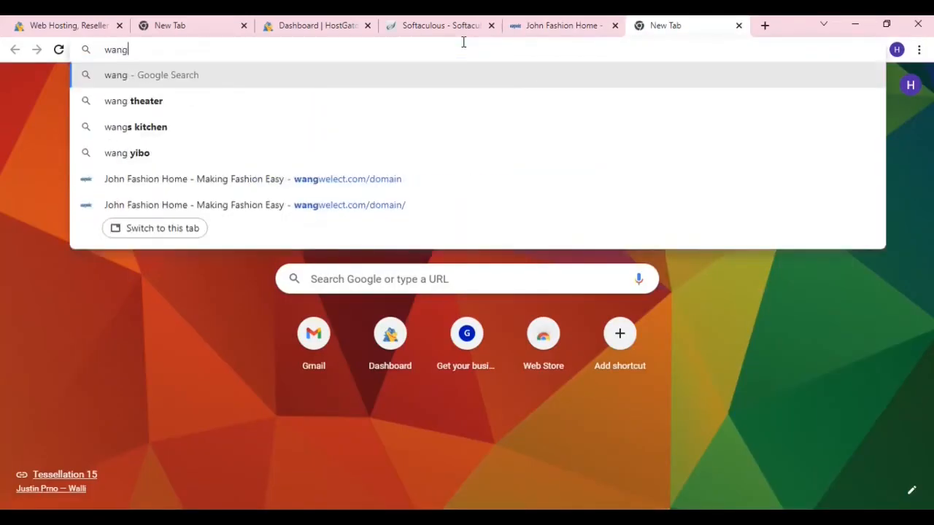
{"action": "type", "text": "welect"}
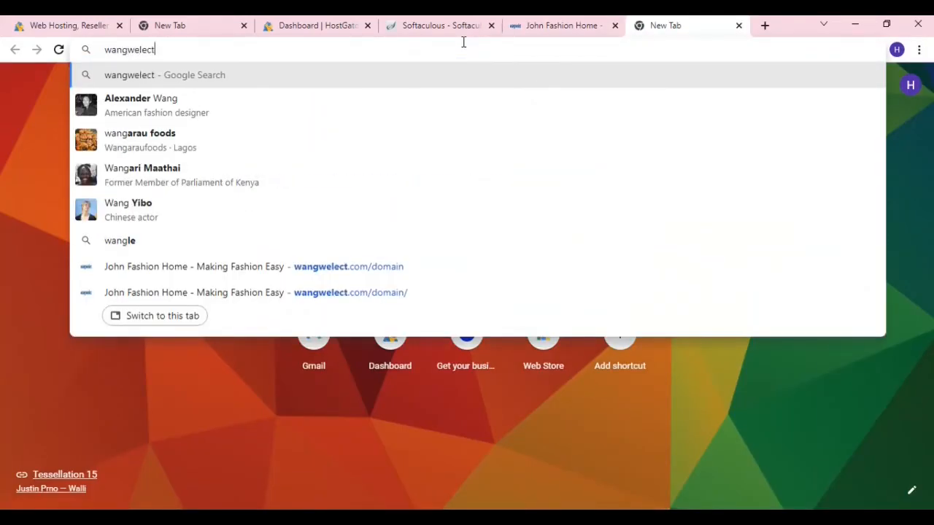
{"action": "type", "text": ".com"}
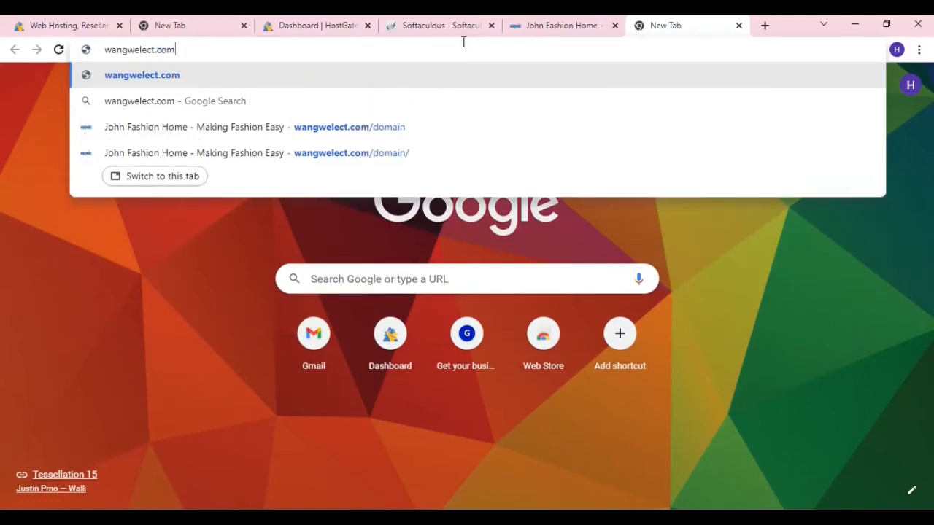
{"action": "type", "text": "/"}
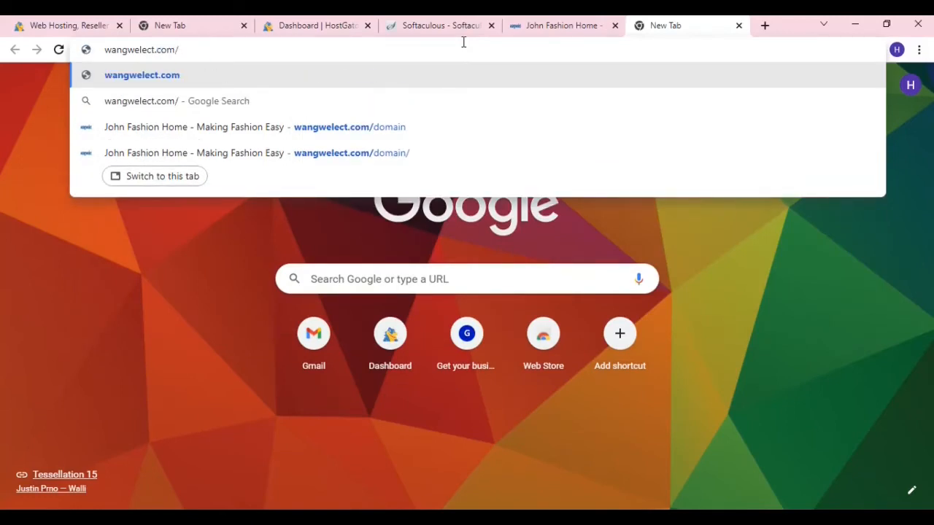
{"action": "type", "text": "wp-admm"}
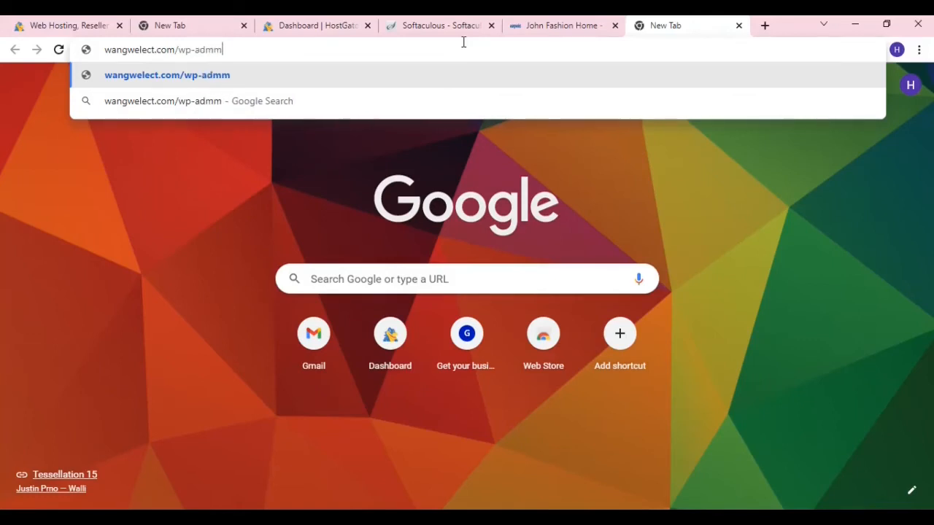
{"action": "key", "text": "BackSpace"}
{"action": "type", "text": "in"}
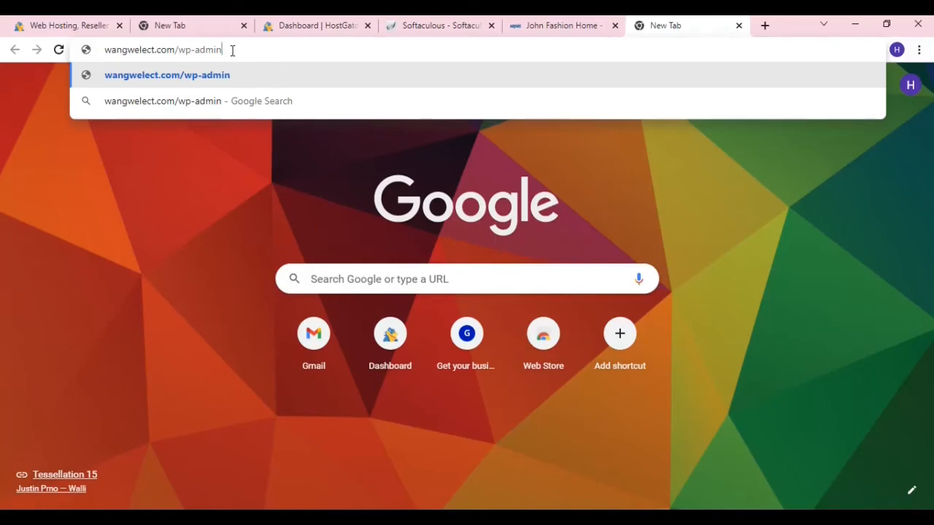
{"action": "left_click_drag", "start_coordinate": [232, 50], "coordinate": [104, 55]}
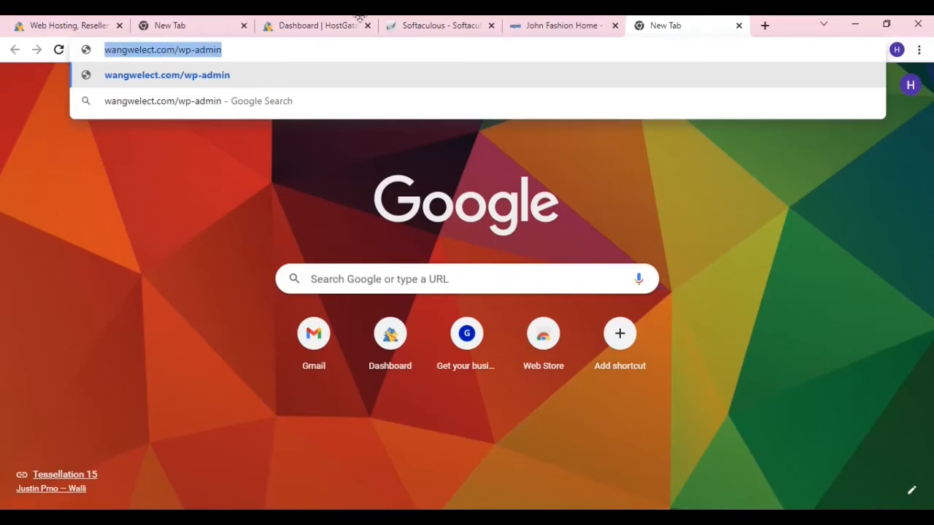
{"action": "left_click", "coordinate": [402, 28]}
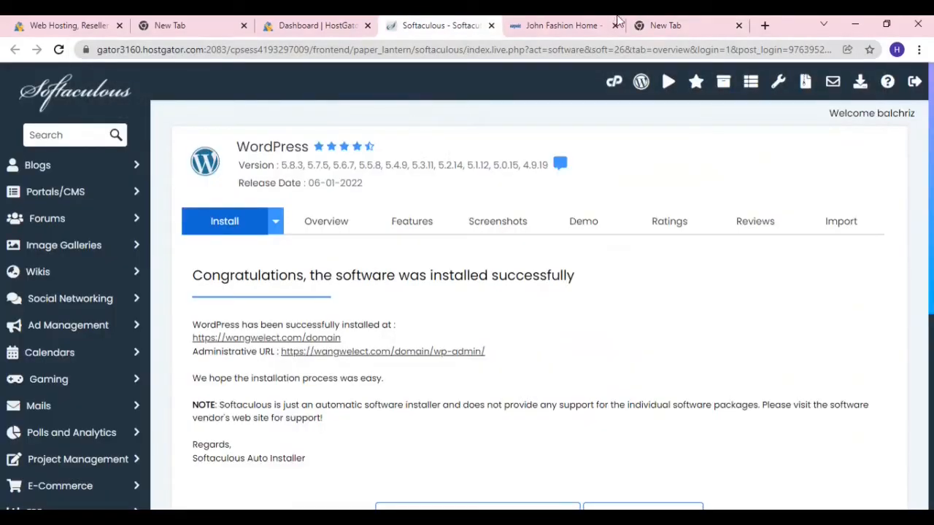
{"action": "left_click", "coordinate": [647, 29]}
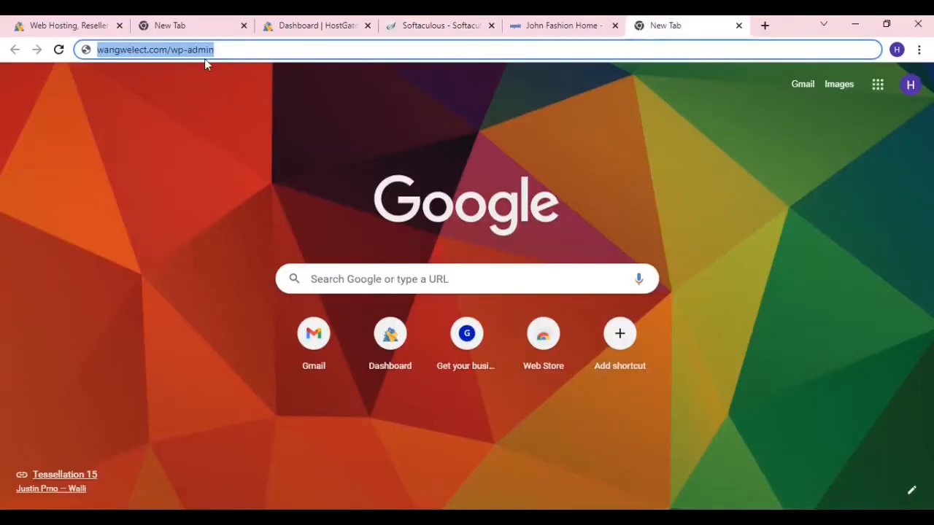
{"action": "left_click", "coordinate": [236, 47]}
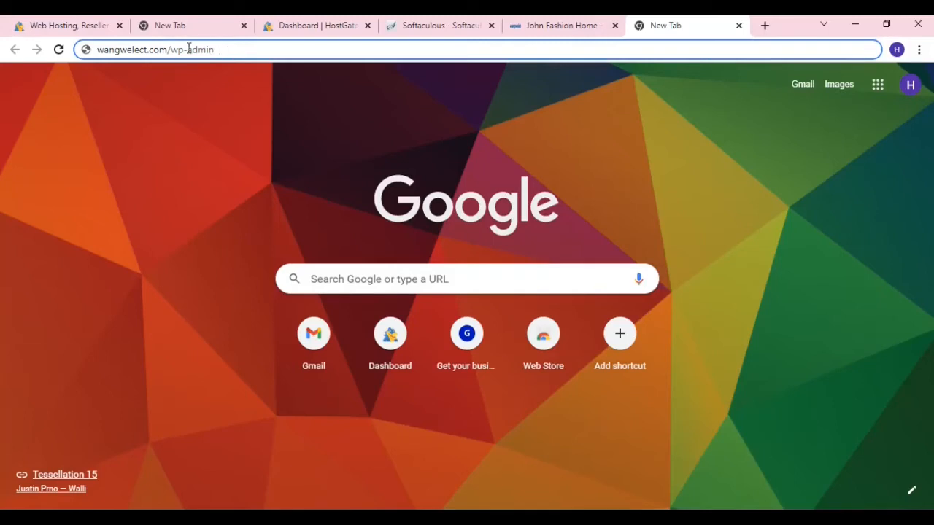
{"action": "left_click_drag", "start_coordinate": [224, 53], "coordinate": [101, 58]}
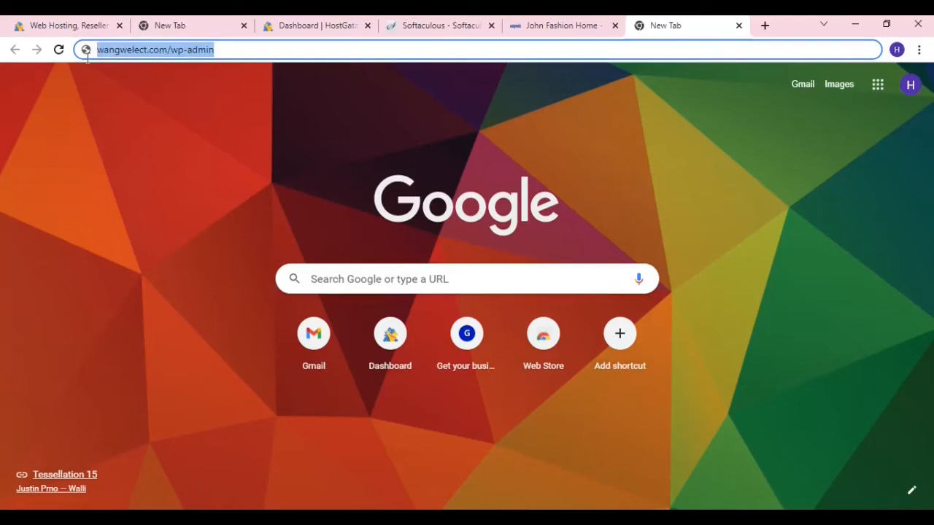
{"action": "left_click", "coordinate": [228, 52]}
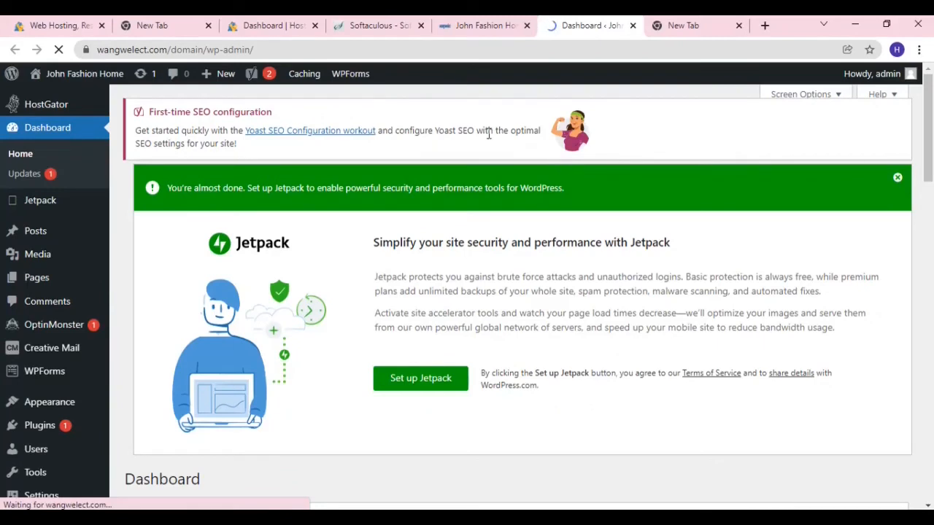
- View the live John Fashion Home front page, then go back to the WordPress admin and the HostGator dashboard
{"action": "left_click_drag", "start_coordinate": [265, 51], "coordinate": [207, 55]}
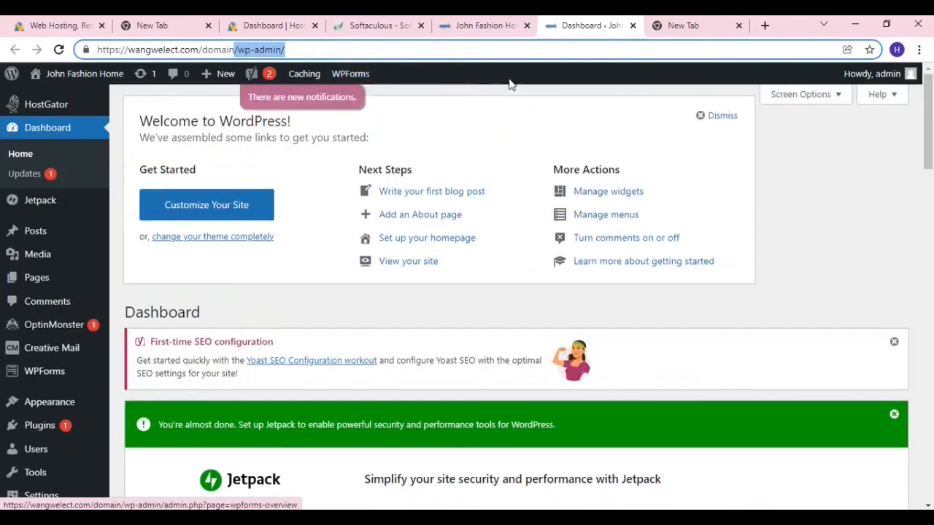
{"action": "left_click", "coordinate": [473, 50]}
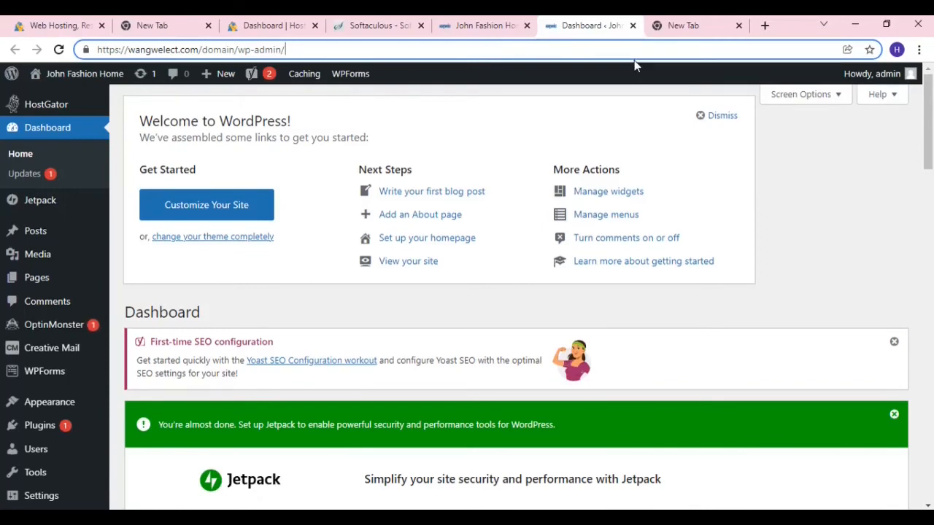
{"action": "left_click", "coordinate": [928, 109]}
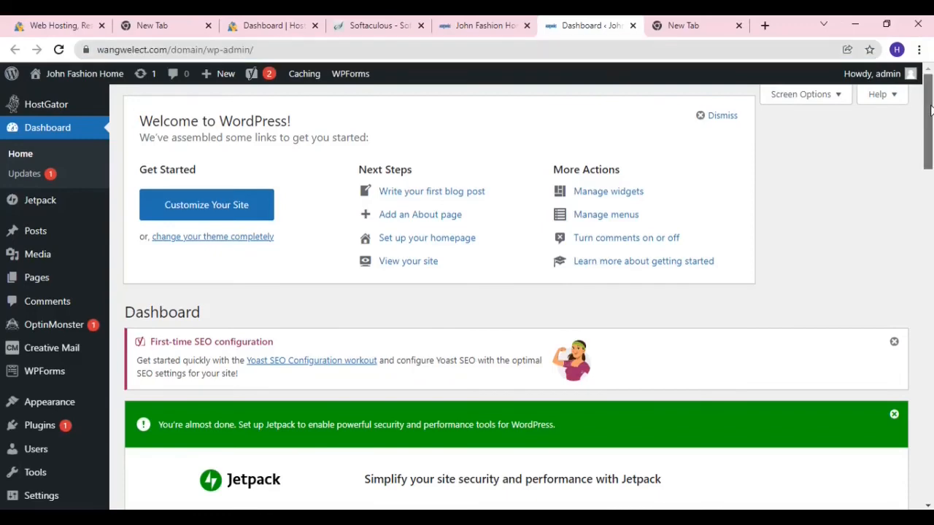
{"action": "mouse_move", "coordinate": [929, 110]}
{"action": "left_mouse_down"}
{"action": "mouse_move", "coordinate": [930, 146]}
{"action": "mouse_move", "coordinate": [930, 110]}
{"action": "left_mouse_up"}
{"action": "left_click", "coordinate": [501, 23]}
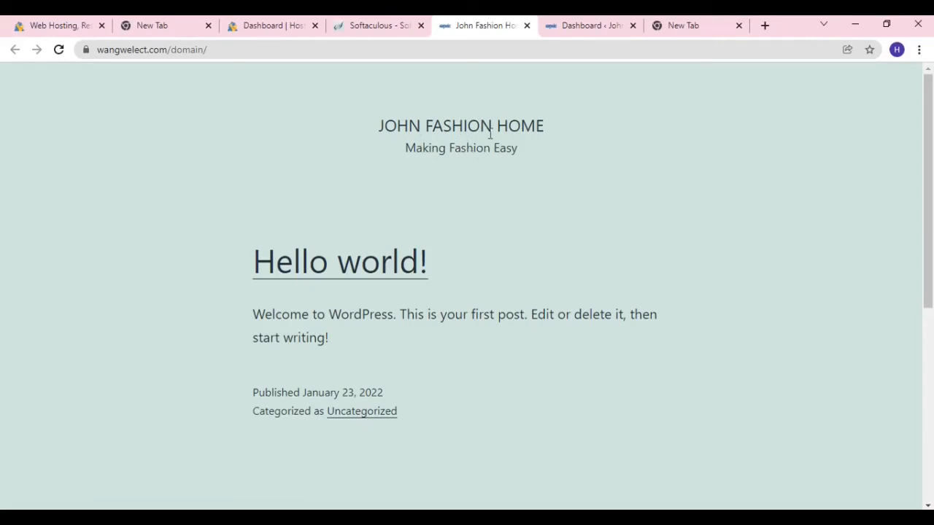
{"action": "left_click", "coordinate": [568, 27]}
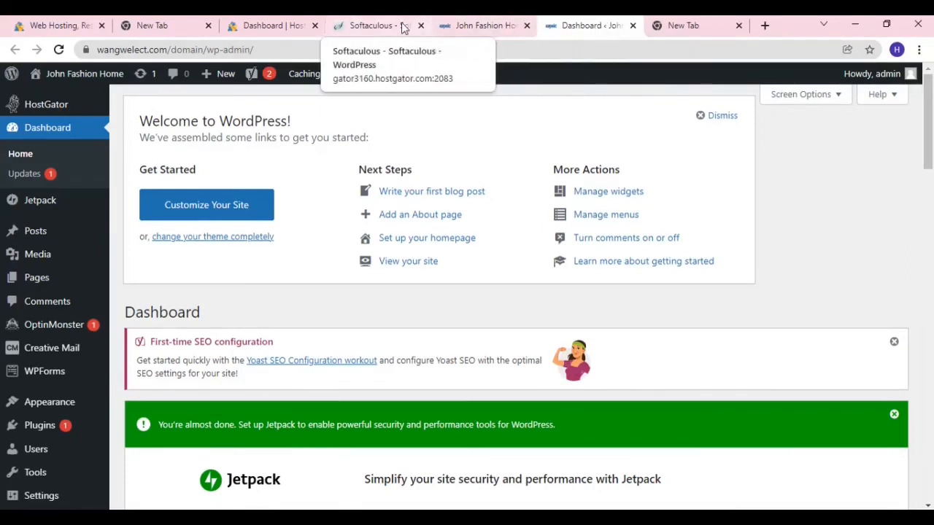
{"action": "left_click", "coordinate": [261, 24]}
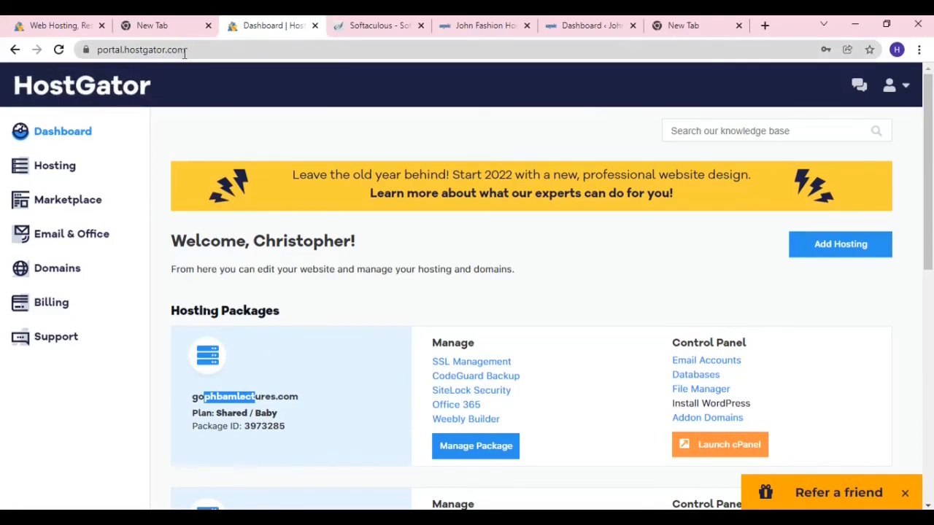
- Open Email Accounts from the package's Control Panel and view the cPanel list of four mailboxes
{"action": "left_click", "coordinate": [718, 445]}
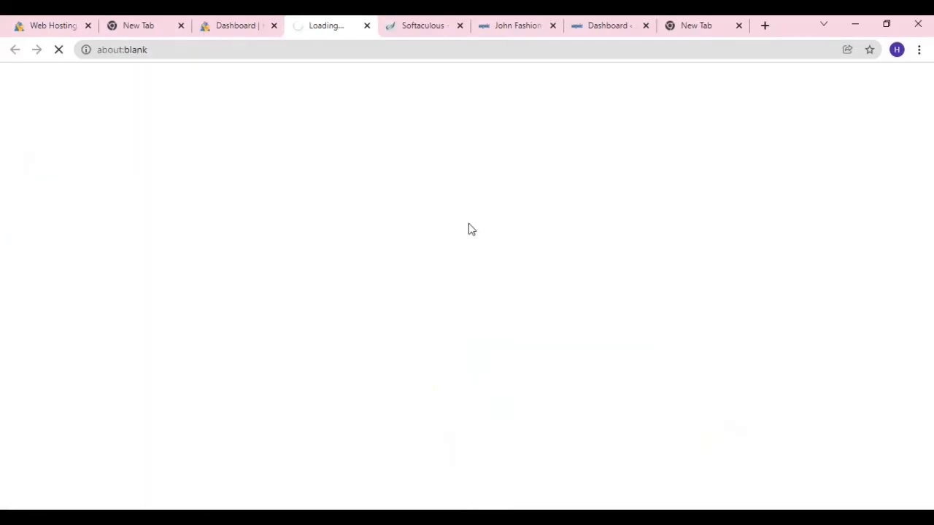
{"action": "left_click", "coordinate": [226, 29]}
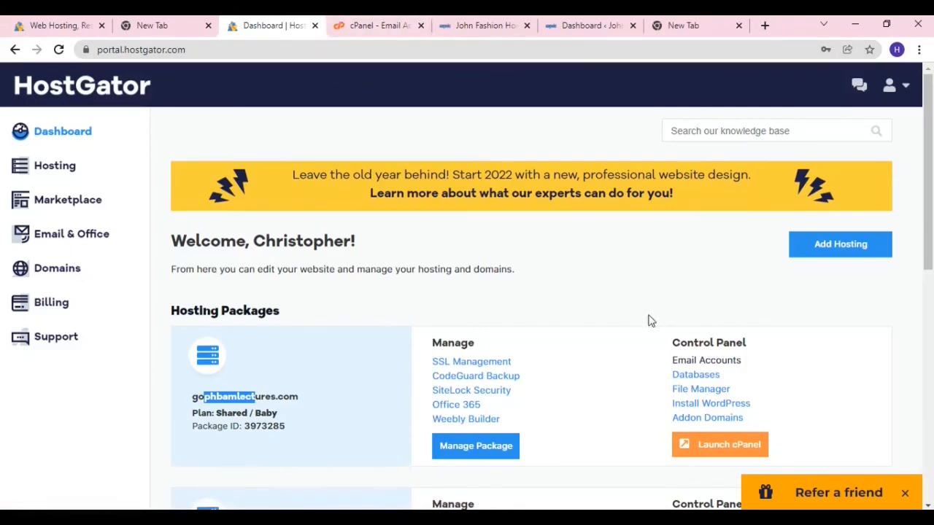
{"action": "left_click", "coordinate": [347, 31]}
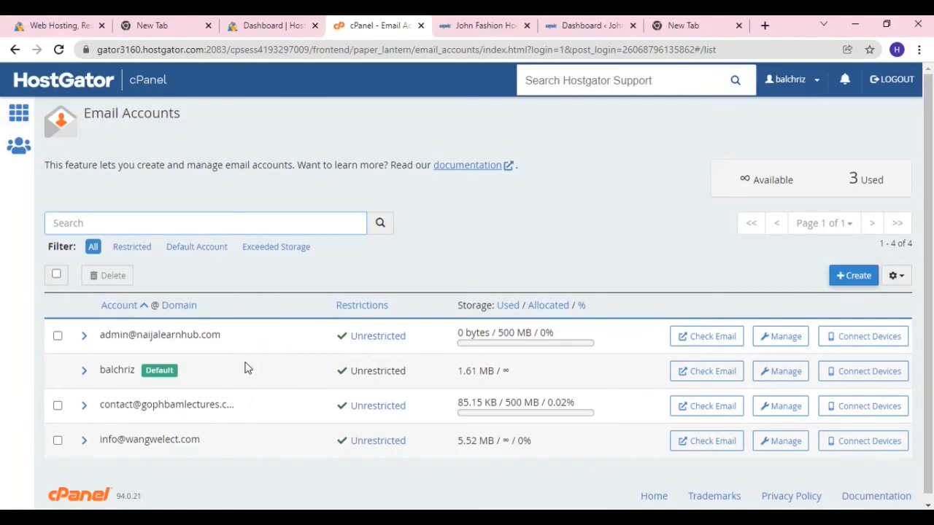
{"action": "left_click", "coordinate": [854, 276]}
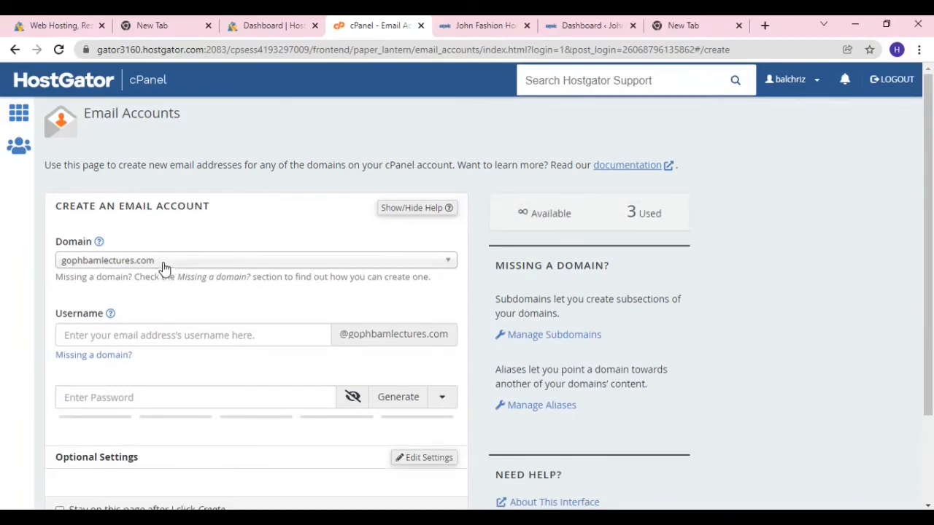
{"action": "left_click", "coordinate": [154, 335]}
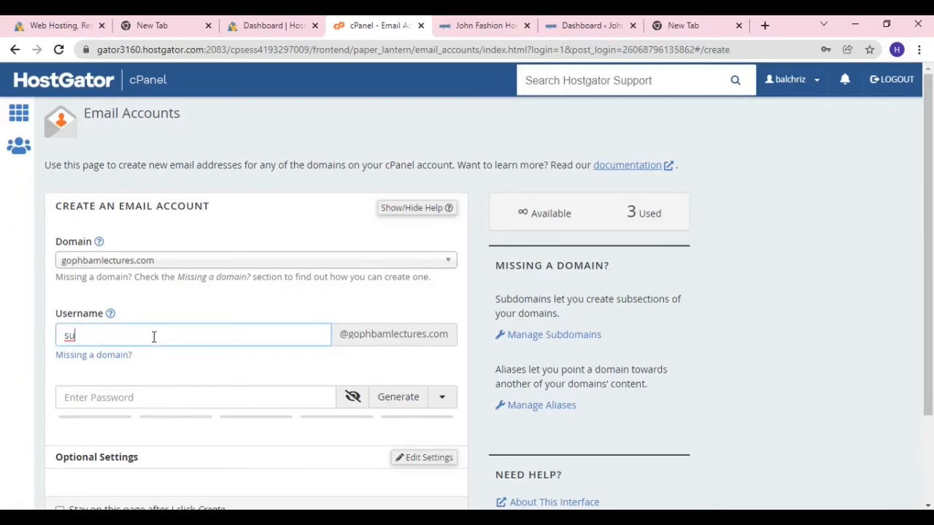
{"action": "left_click", "coordinate": [227, 402]}
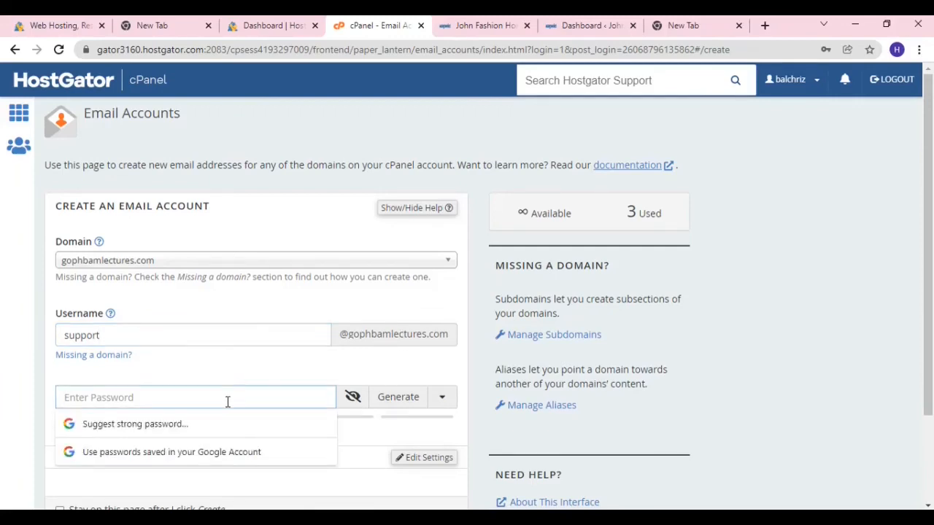
{"action": "type", "text": "•"}
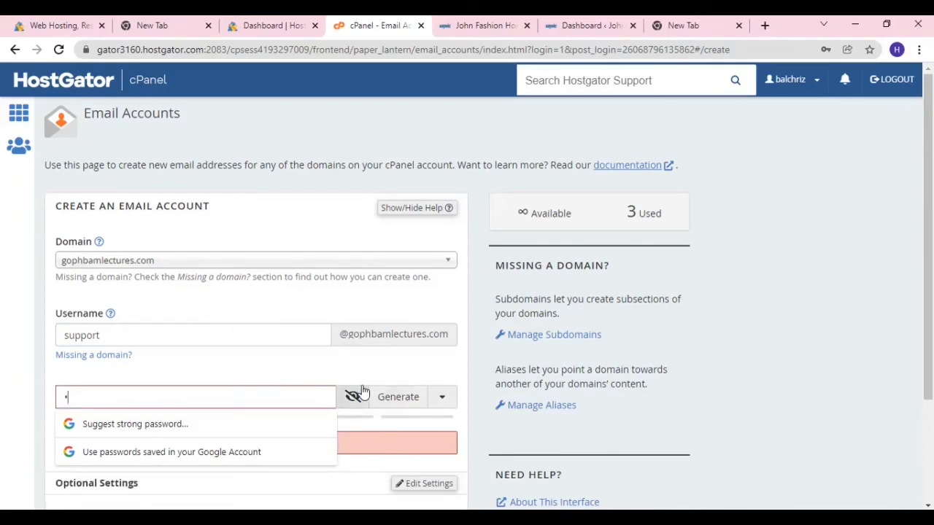
{"action": "left_click", "coordinate": [355, 396]}
{"action": "left_click", "coordinate": [231, 399]}
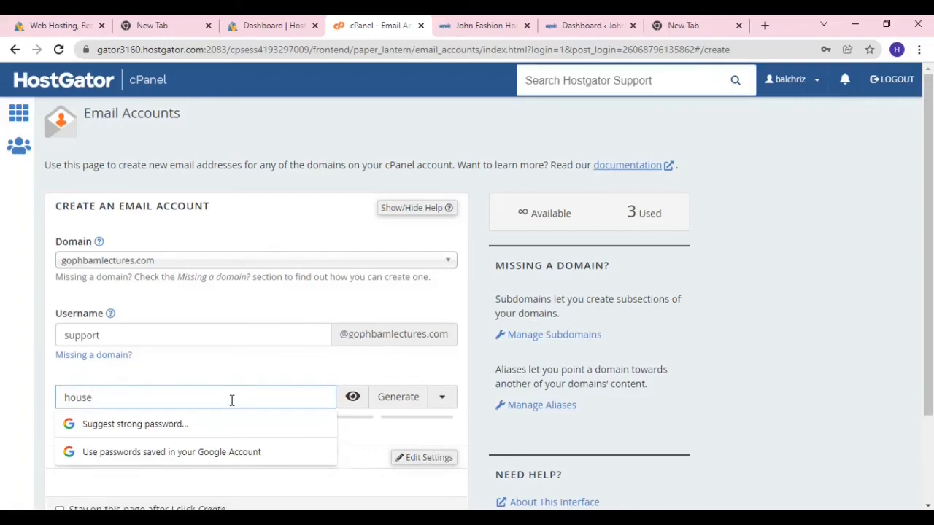
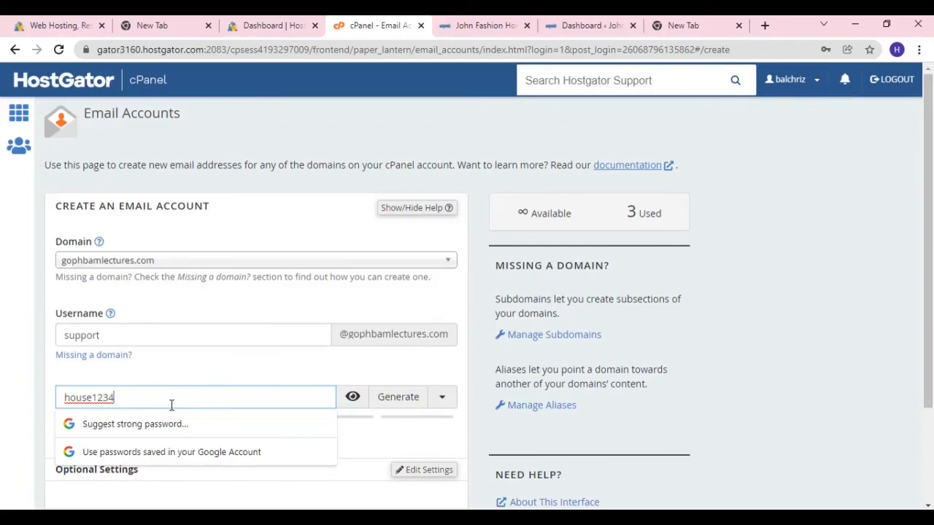
{"action": "left_click", "coordinate": [284, 373]}
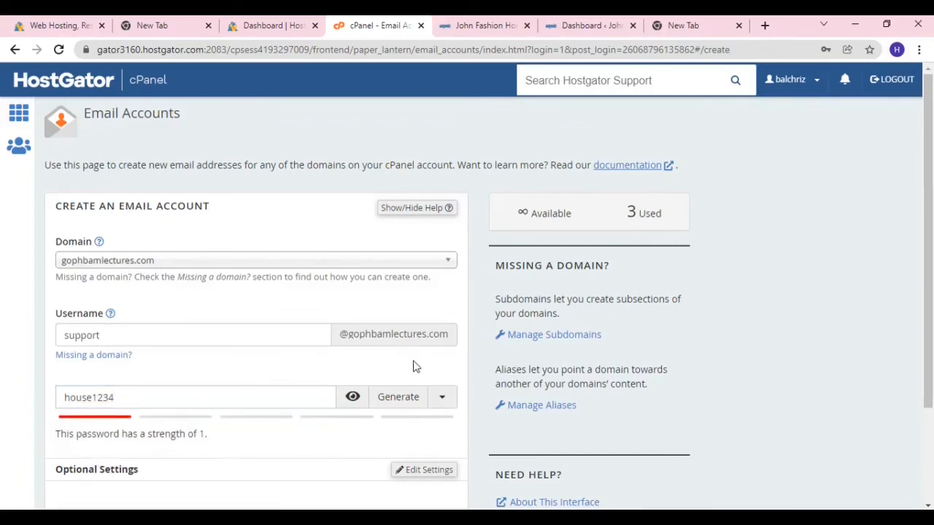
{"action": "left_click_drag", "start_coordinate": [928, 267], "coordinate": [930, 362]}
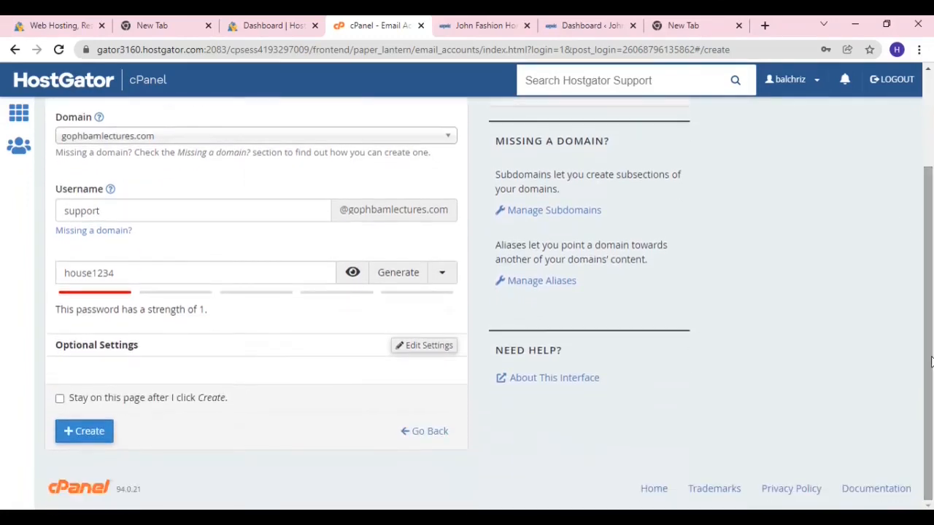
{"action": "left_click", "coordinate": [86, 435]}
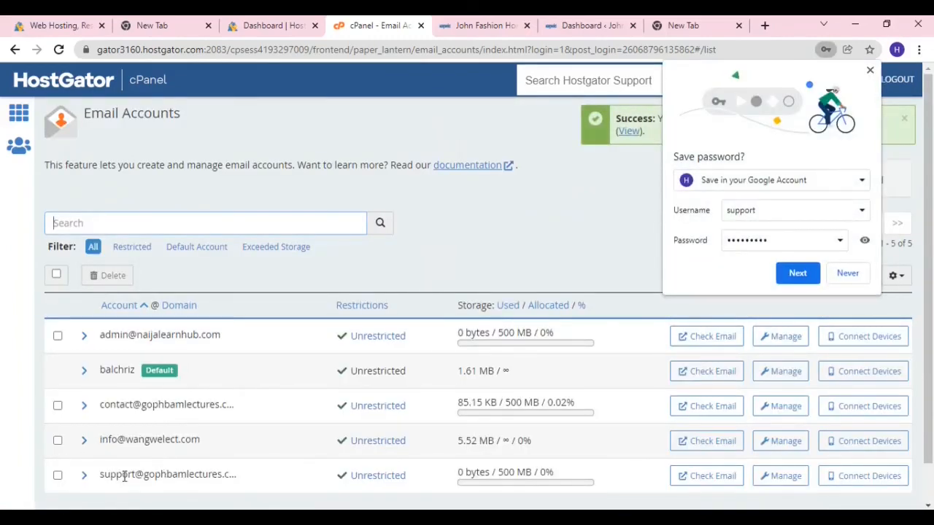
{"action": "left_click", "coordinate": [58, 475]}
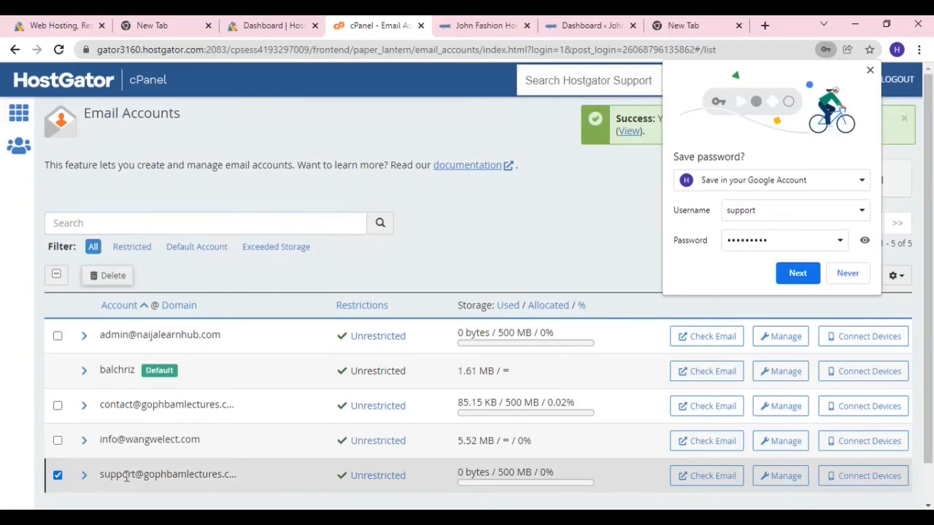
{"action": "left_click", "coordinate": [245, 28]}
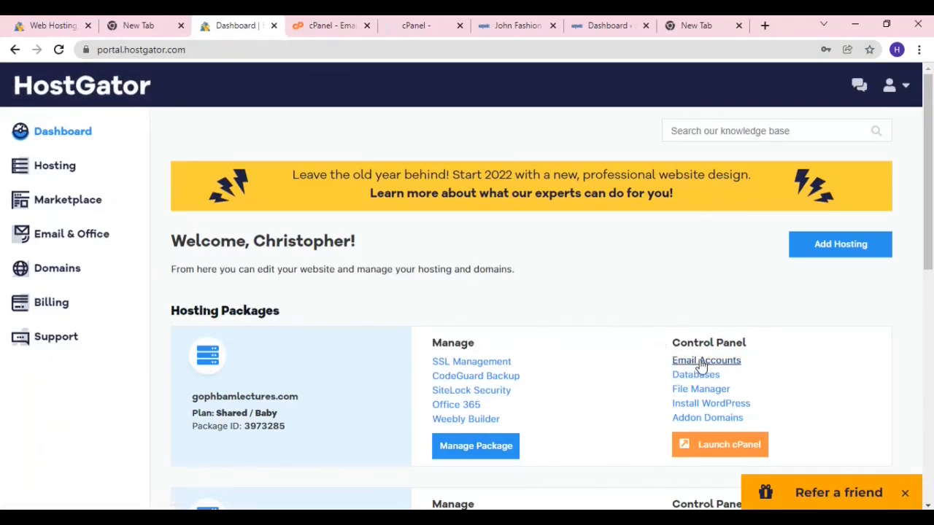
{"action": "left_click", "coordinate": [303, 38]}
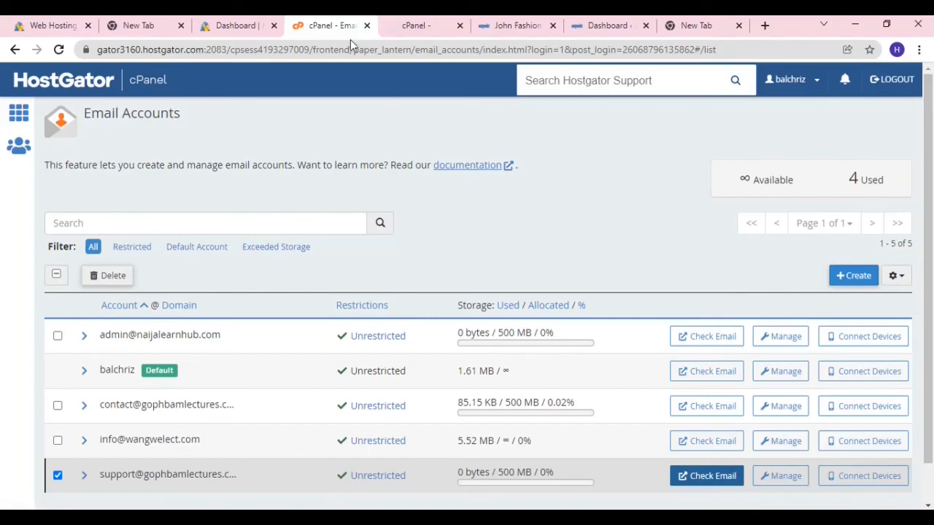
{"action": "left_click", "coordinate": [409, 24]}
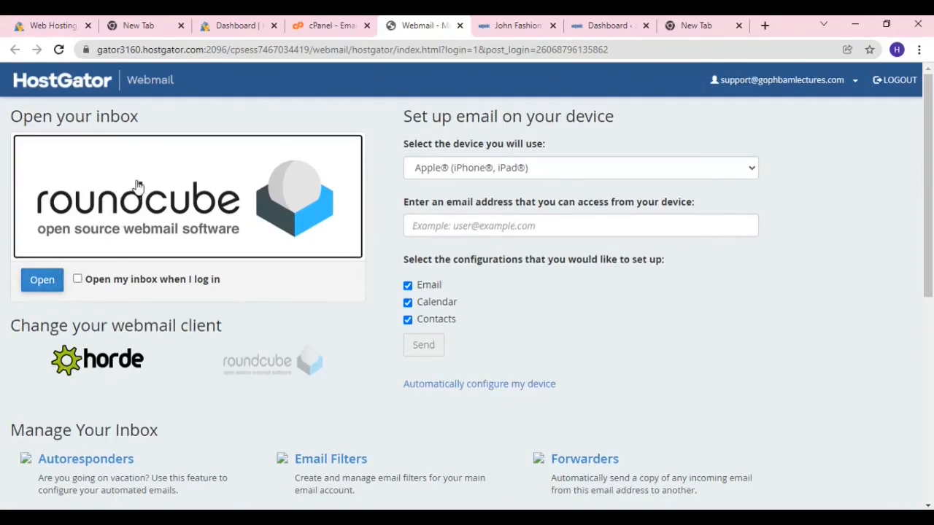
- Open the support mailbox in Roundcube and go to the Drafts folder
{"action": "left_click", "coordinate": [42, 282]}
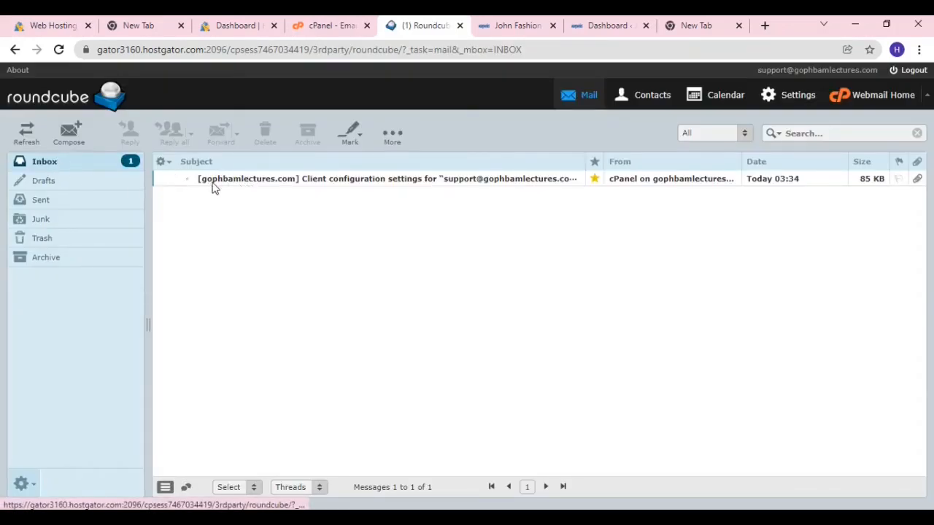
{"action": "left_click", "coordinate": [38, 181]}
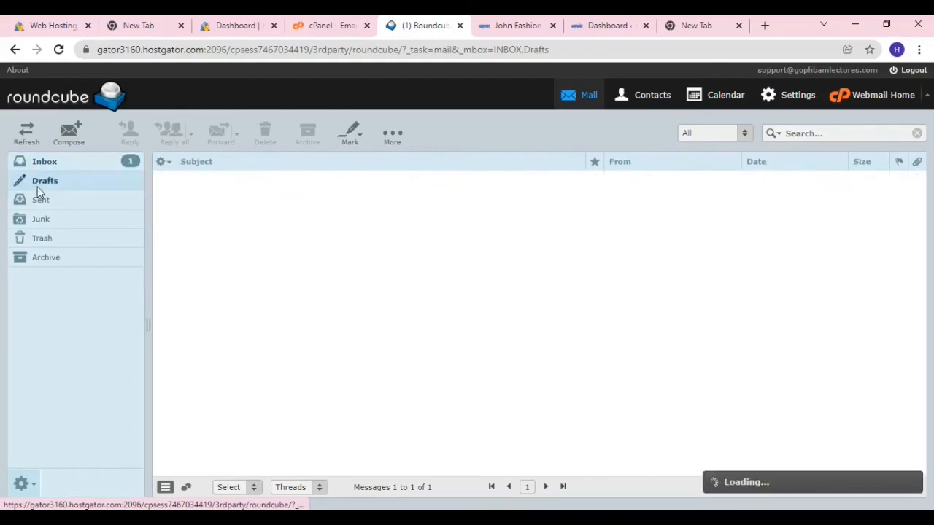